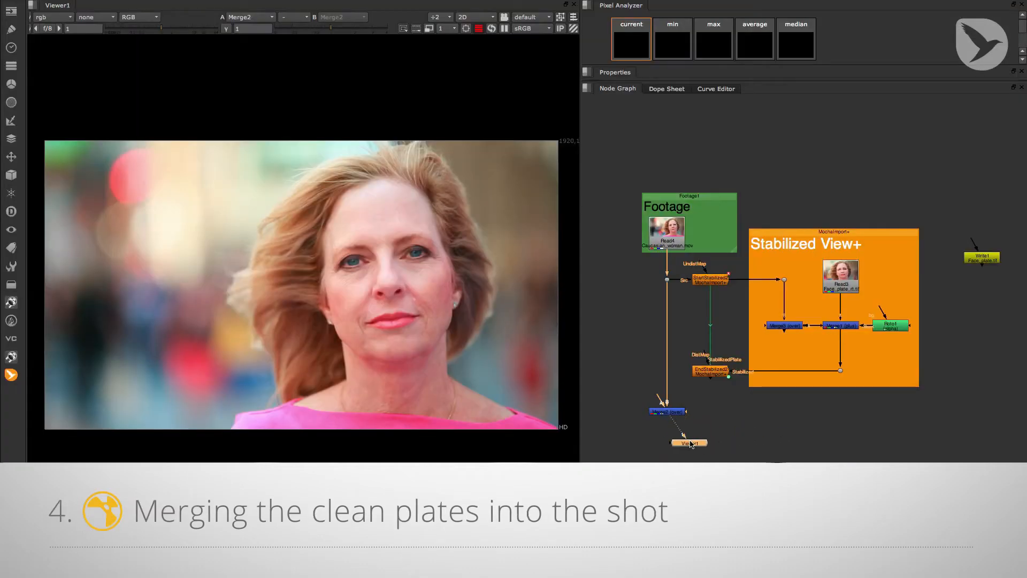
Connect the merge node below the footage to the EndStabilized node's output.
drag(682, 410, 711, 374)
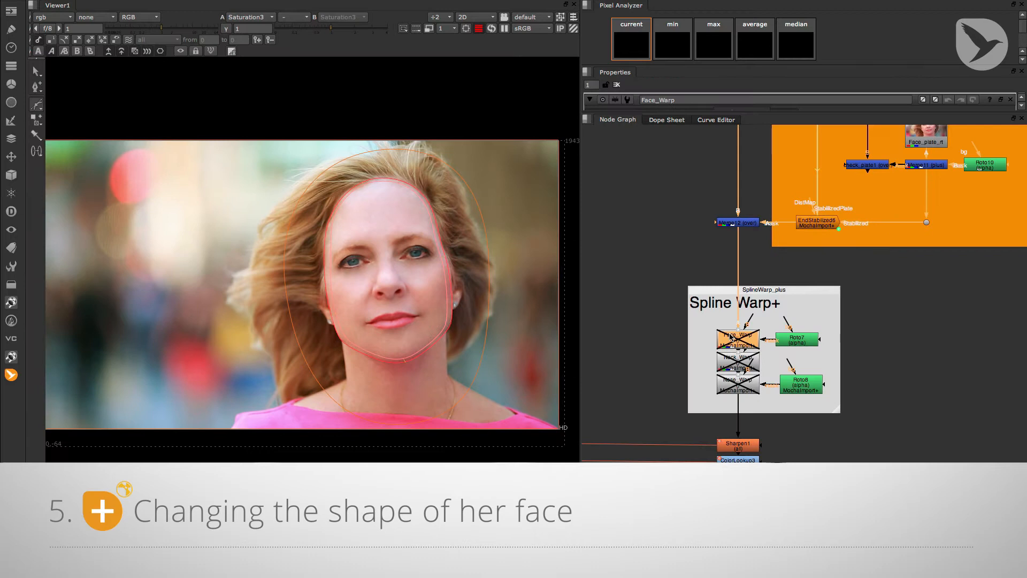
Enable the disabled Face_Warp, Neck_Warp and Nose_Warp nodes in the Spline Warp+ group.
key(d)
click(730, 361)
double_click(731, 362)
key(d)
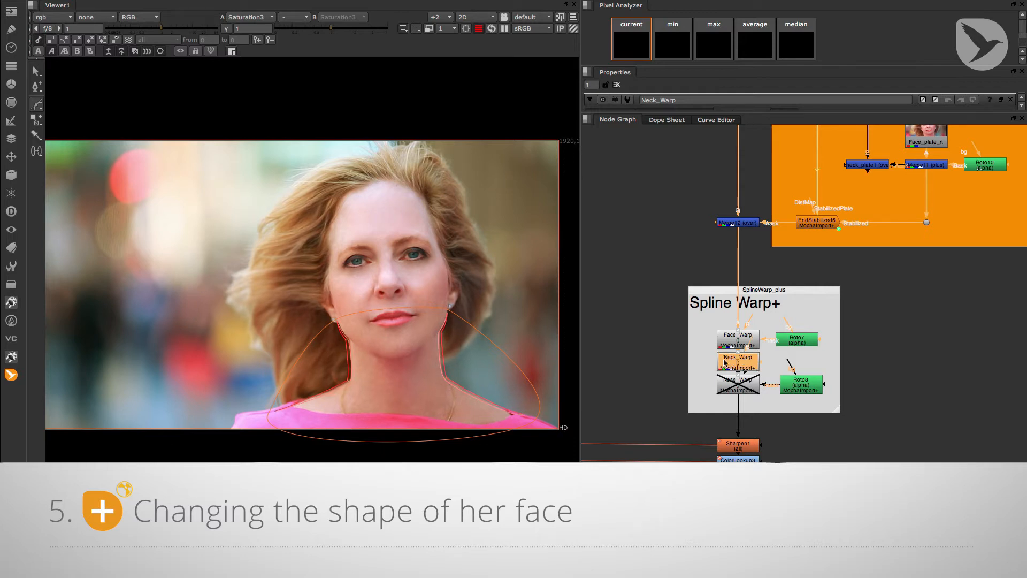
click(739, 385)
double_click(740, 384)
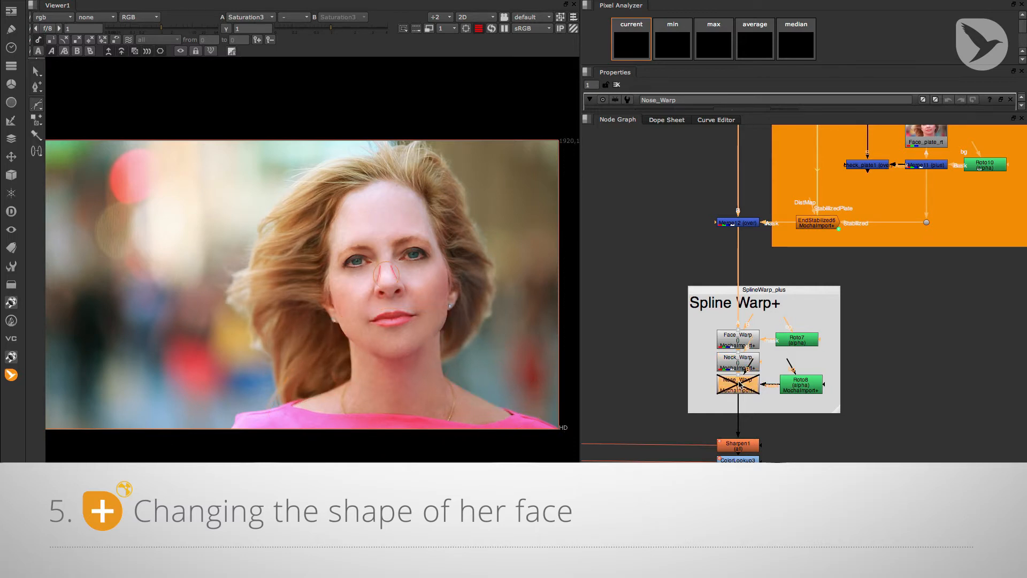
key(d)
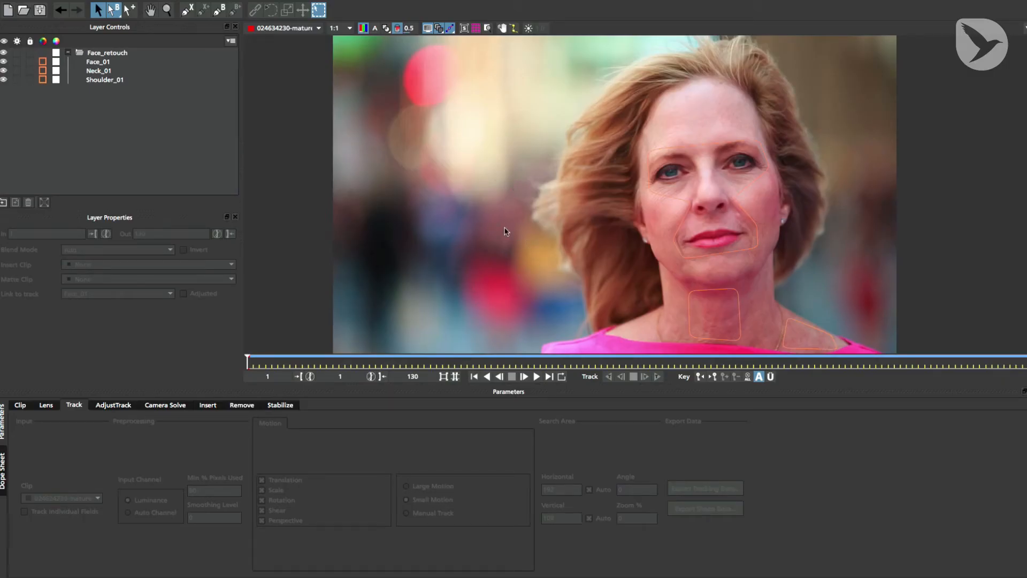
Play through the footage with the tracked face, neck and shoulder shapes and return to the first frame.
click(538, 377)
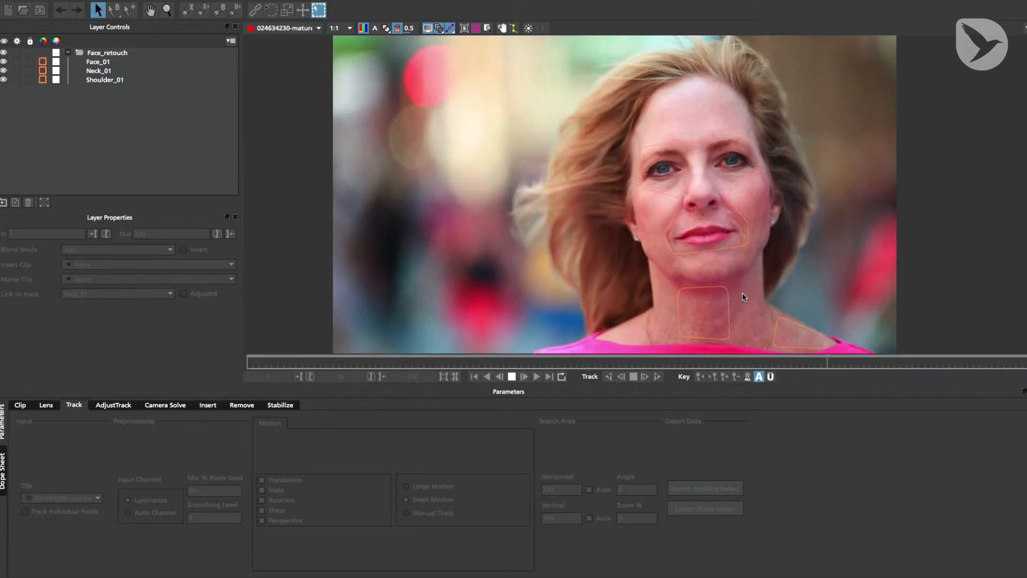
click(512, 377)
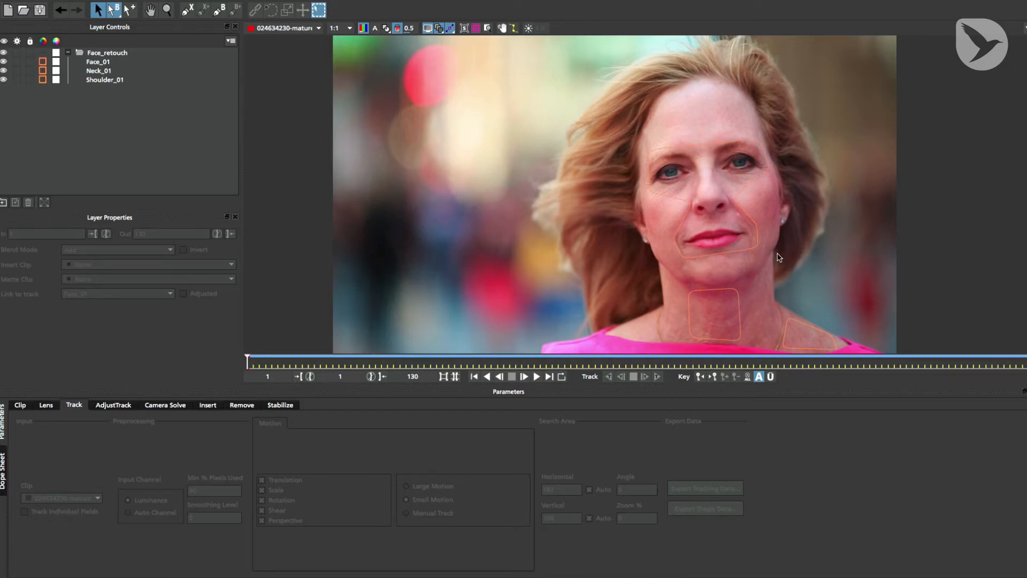
click(536, 376)
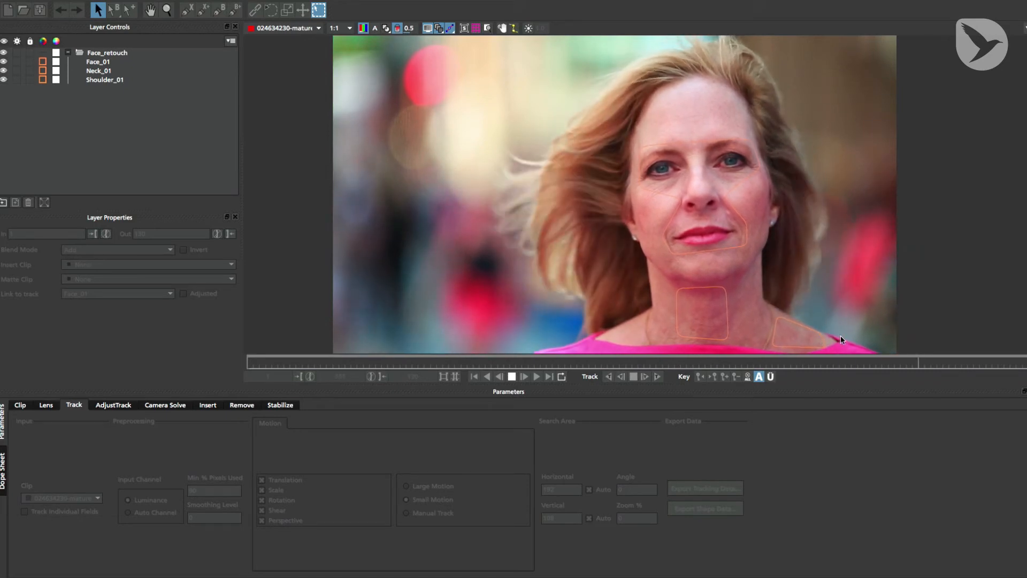
click(512, 377)
click(474, 377)
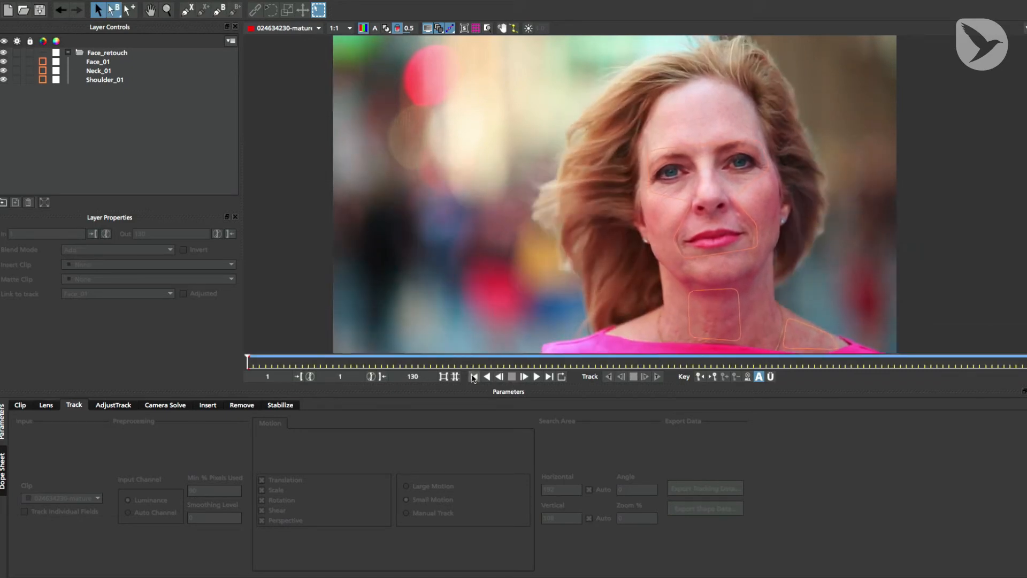
Draw a closed X-spline around the brows, eyes, nose and mouth, leaving the outer cheeks outside the shape.
click(186, 13)
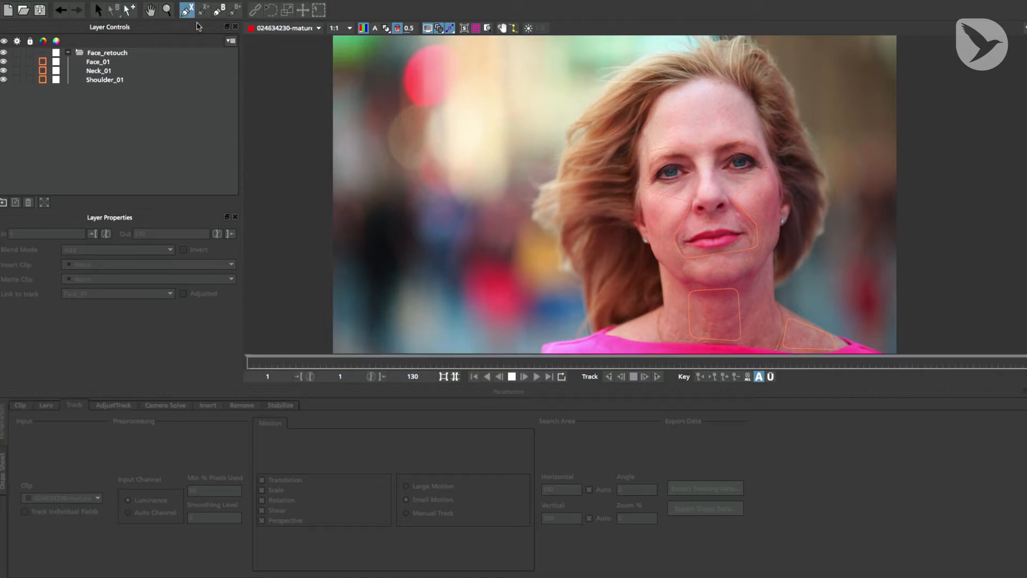
click(691, 203)
click(652, 191)
click(651, 152)
click(756, 141)
click(771, 167)
click(737, 198)
click(759, 223)
click(758, 248)
click(684, 258)
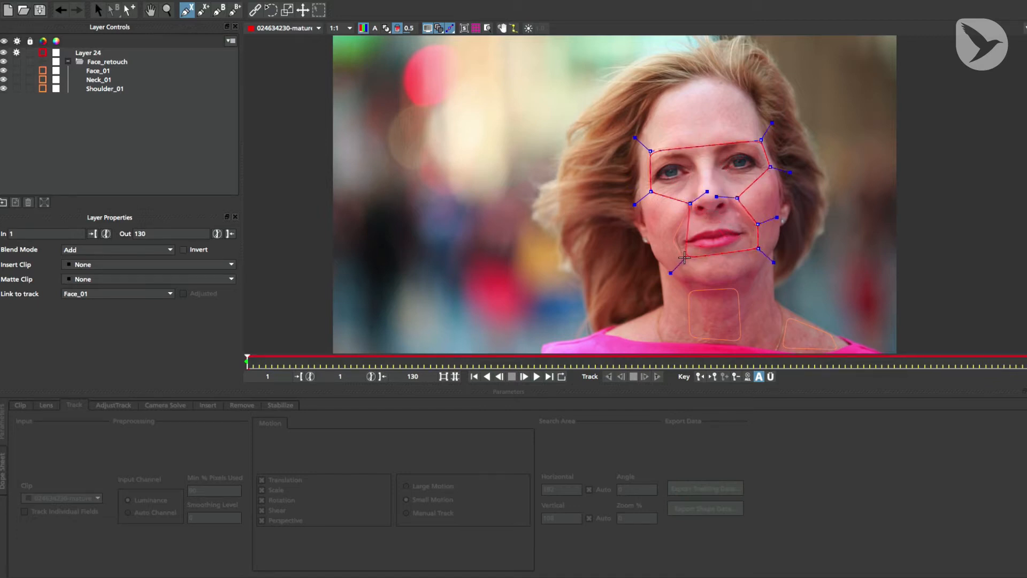
click(675, 239)
right_click(673, 236)
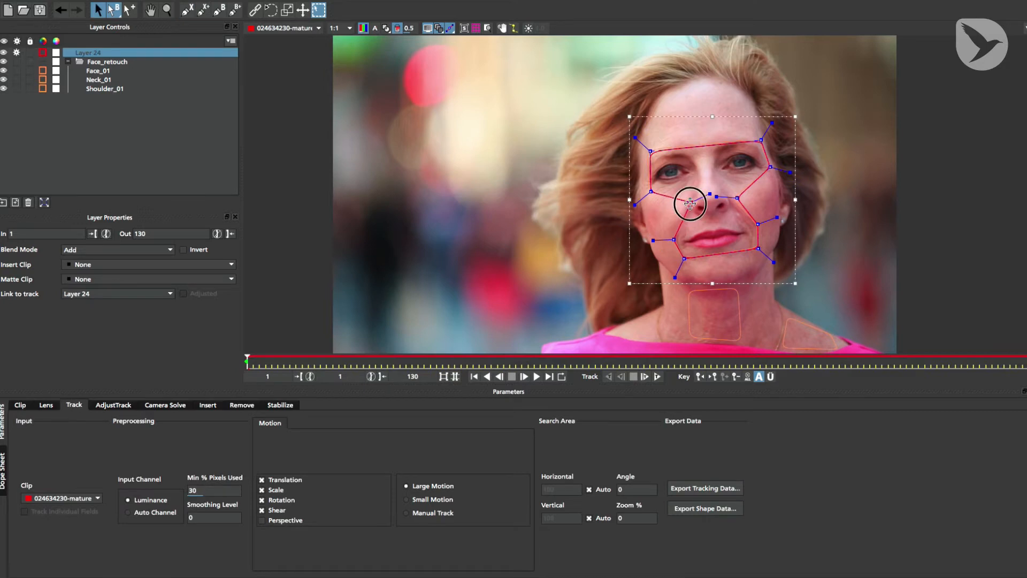
Fine-tune the new face spline's points beside the nose and mouth and at both ends of the brow line.
drag(734, 197, 759, 247)
drag(674, 240, 674, 240)
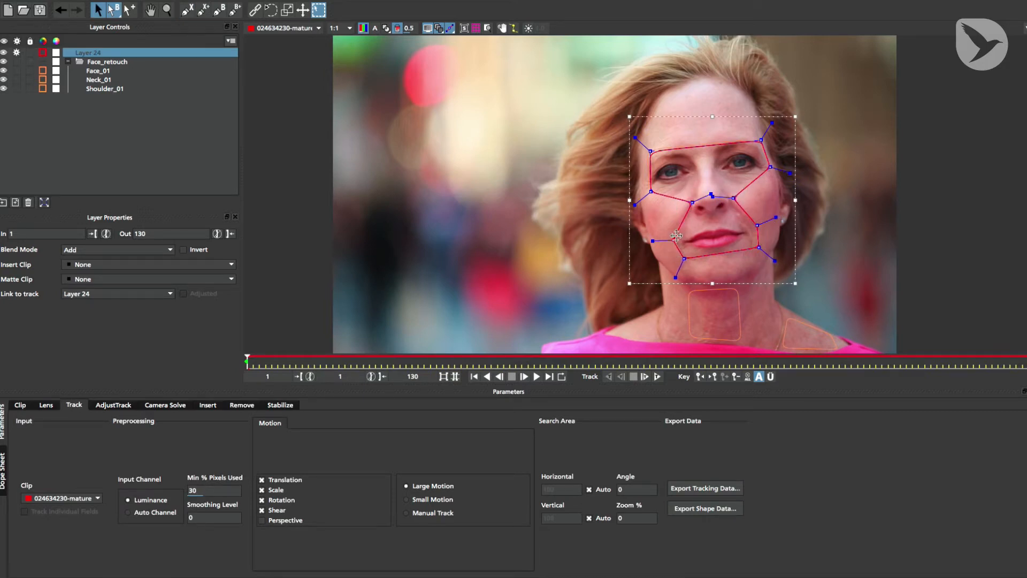
drag(761, 140, 761, 138)
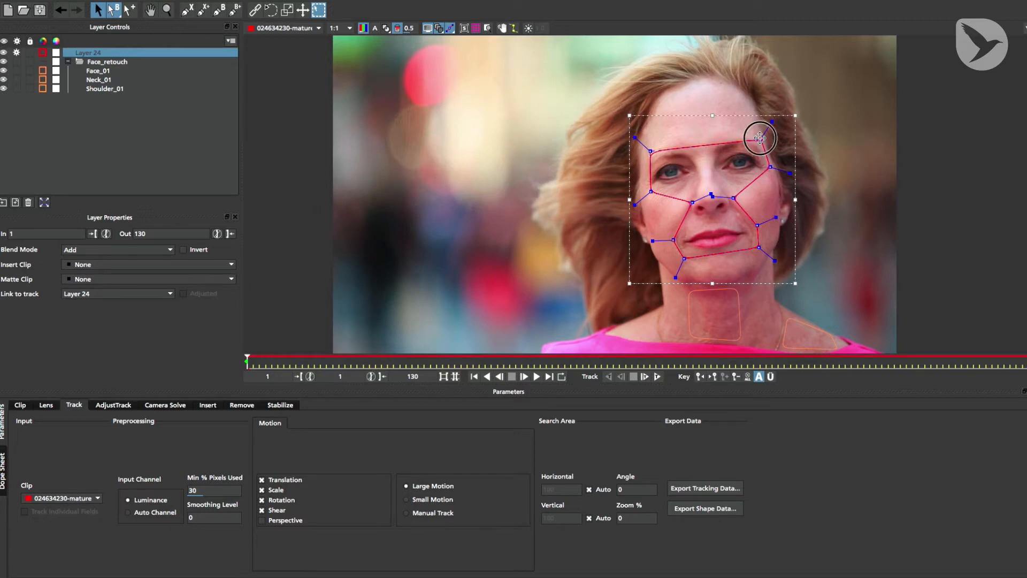
drag(651, 151, 652, 147)
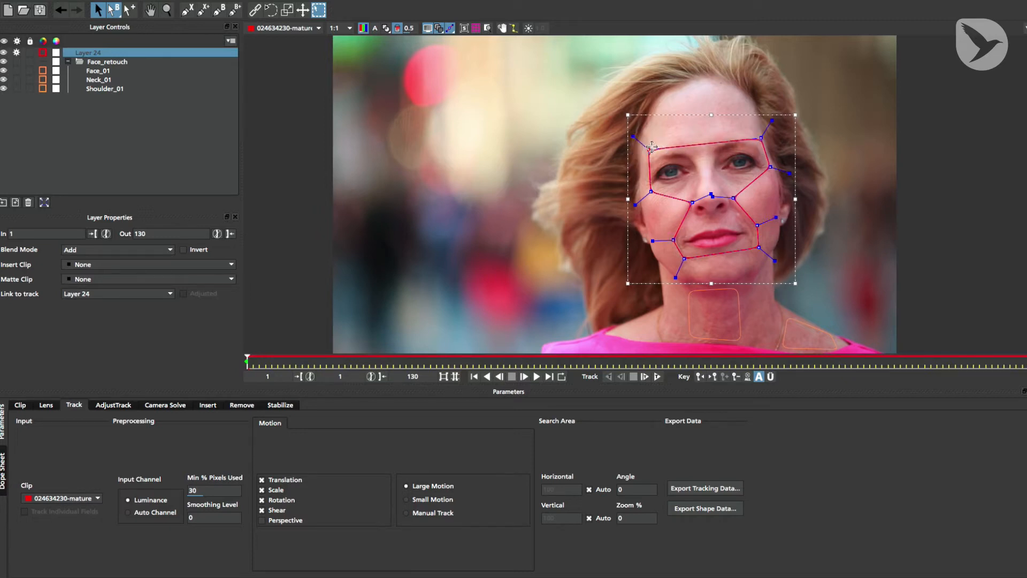
Track the new face layer forward with Perspective motion enabled, and delete that layer.
click(270, 522)
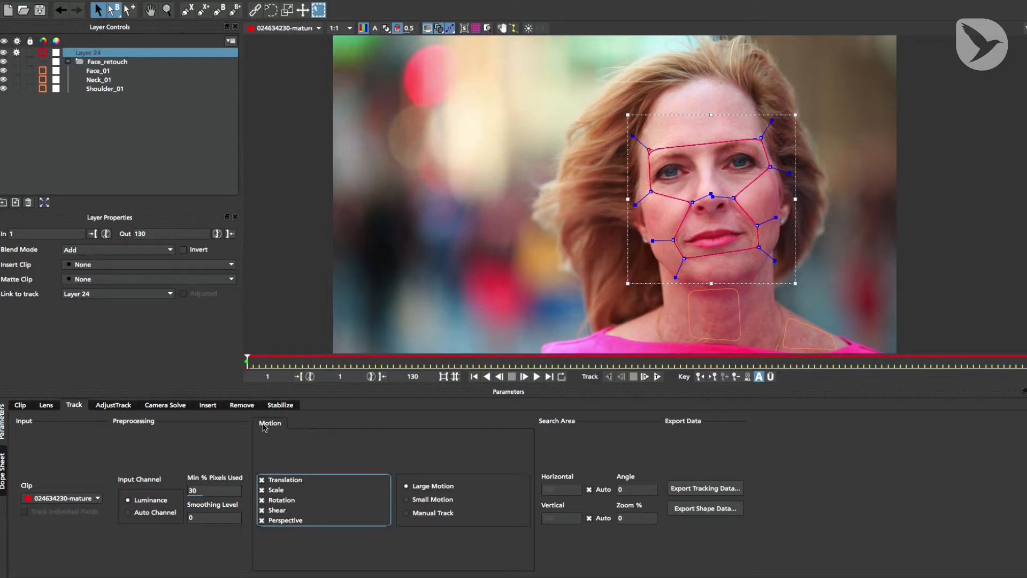
click(658, 377)
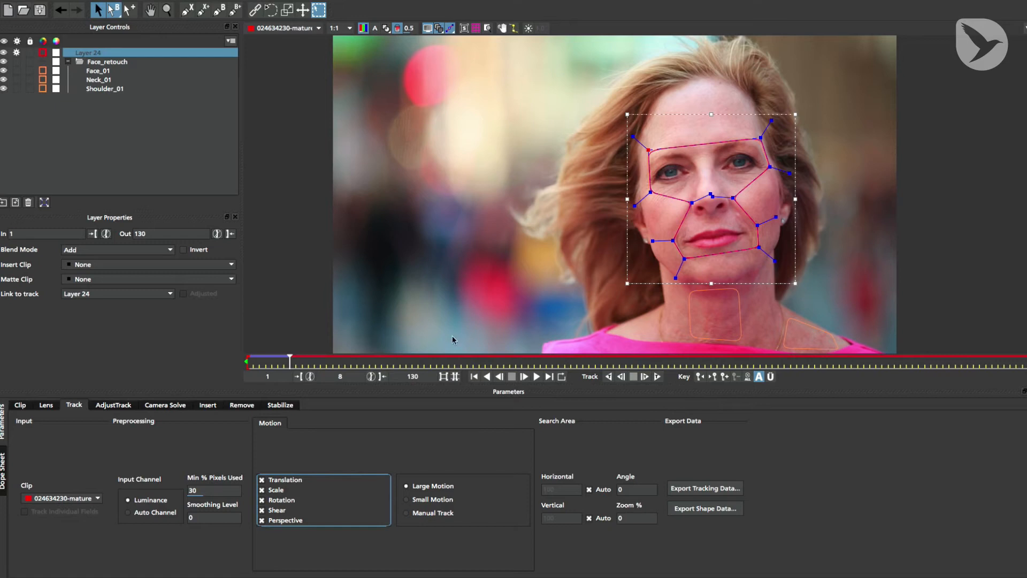
click(28, 202)
Review the Face_01, Neck_01 and Shoulder_01 layers and play part of the clip with Face_01 selected.
click(102, 64)
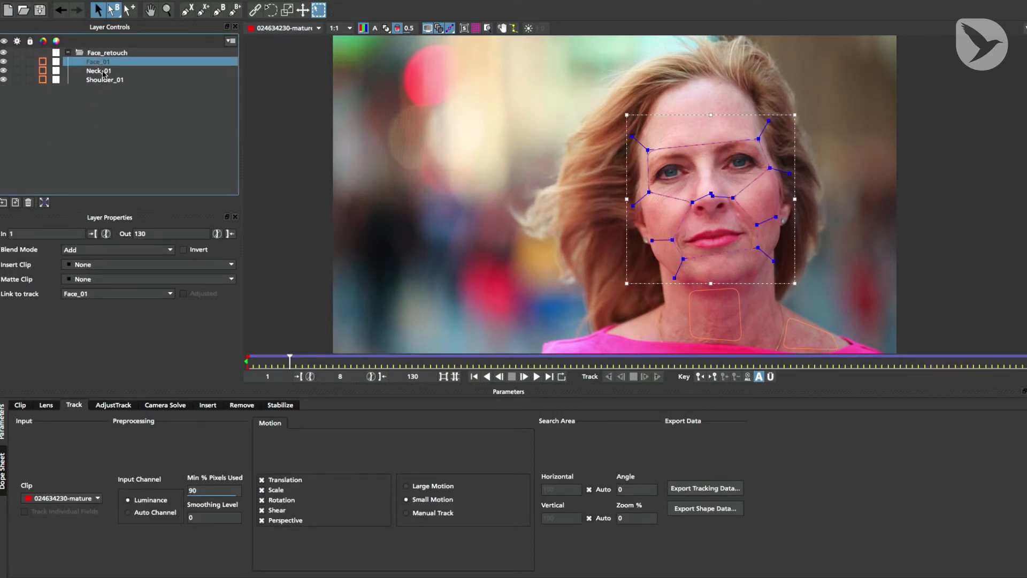
click(103, 71)
click(105, 80)
click(103, 62)
click(536, 377)
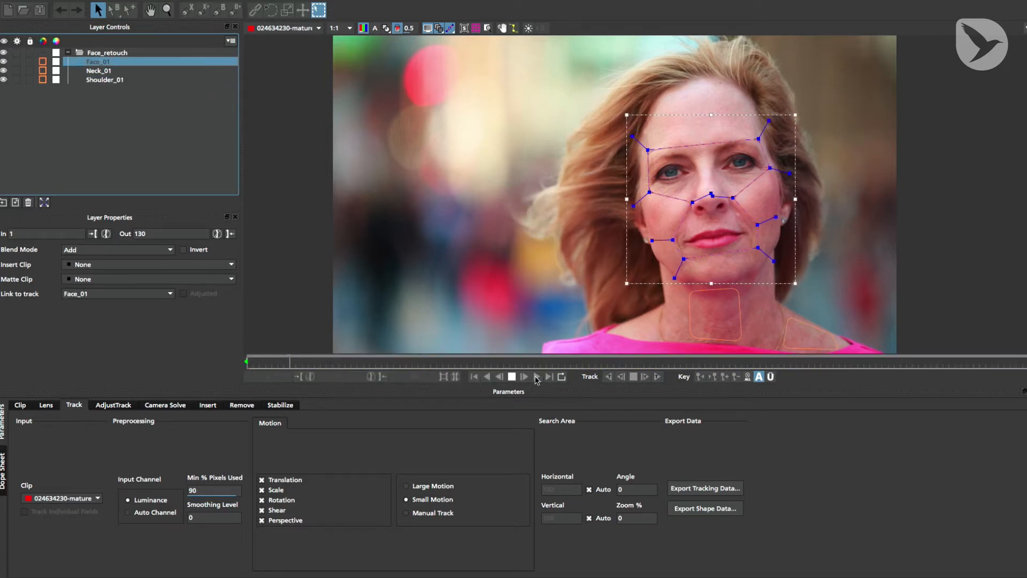
click(512, 377)
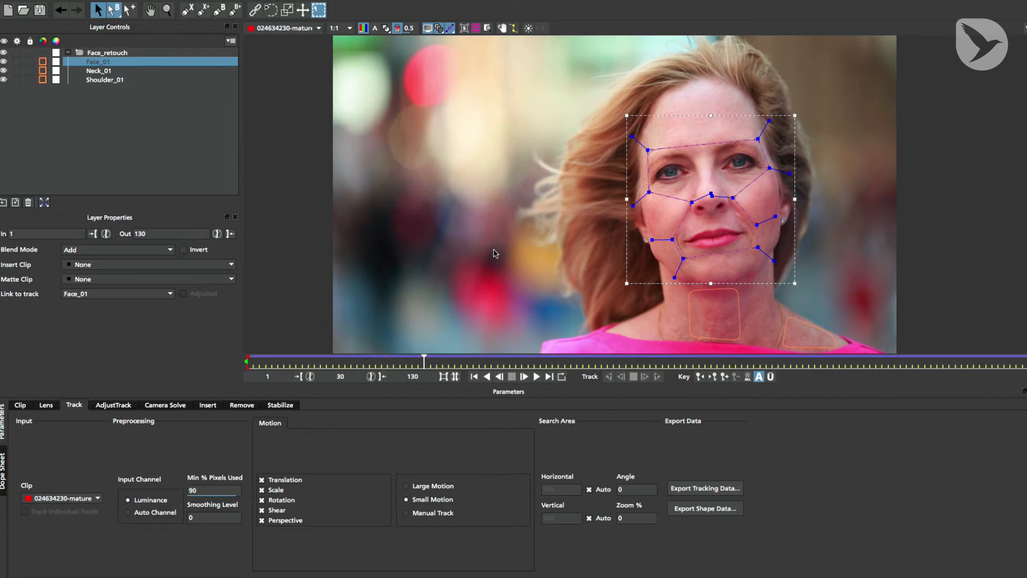
Show the planar surface of Face_01 and check its track by playing from the first frame, returning there at the end.
click(463, 29)
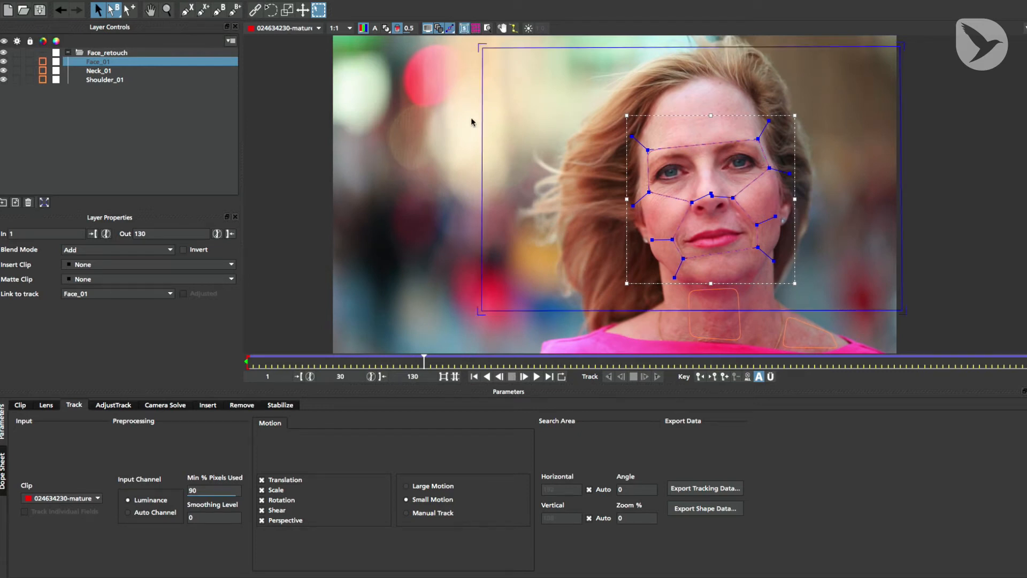
click(475, 377)
click(537, 377)
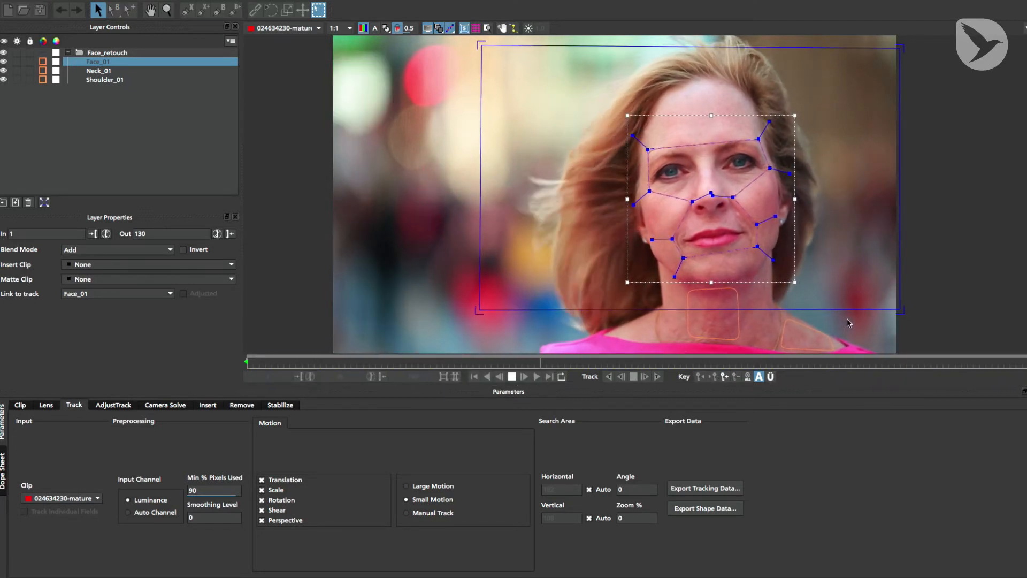
click(511, 377)
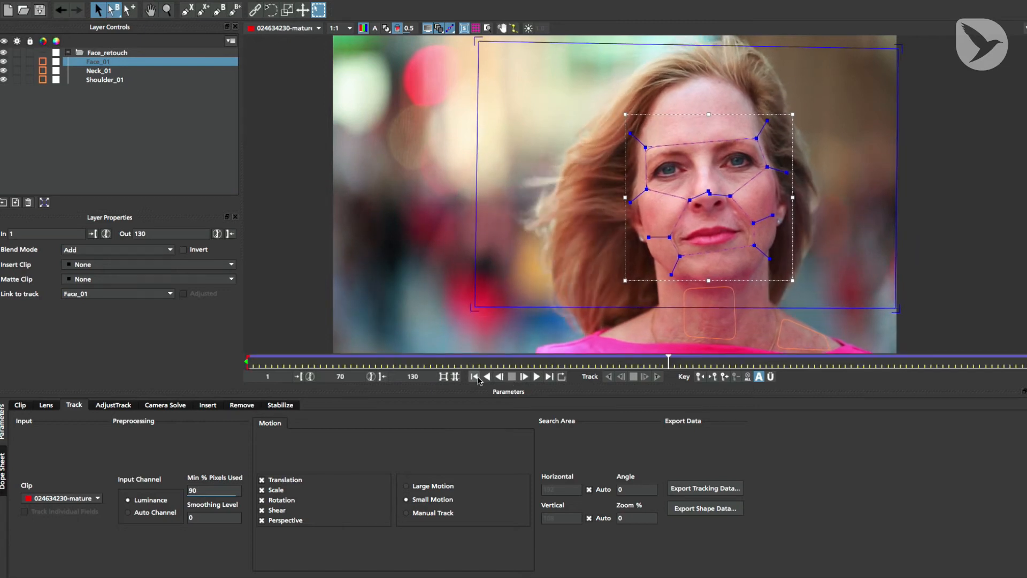
click(474, 377)
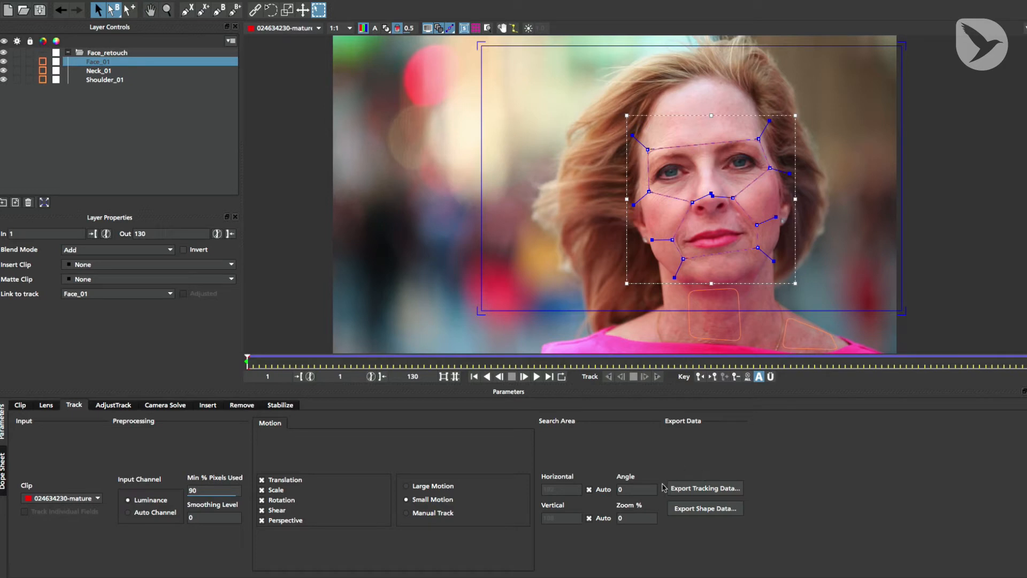
Export the Face_01 tracking data in Nuke Corner Pin (*.nk) format to the clipboard.
click(704, 491)
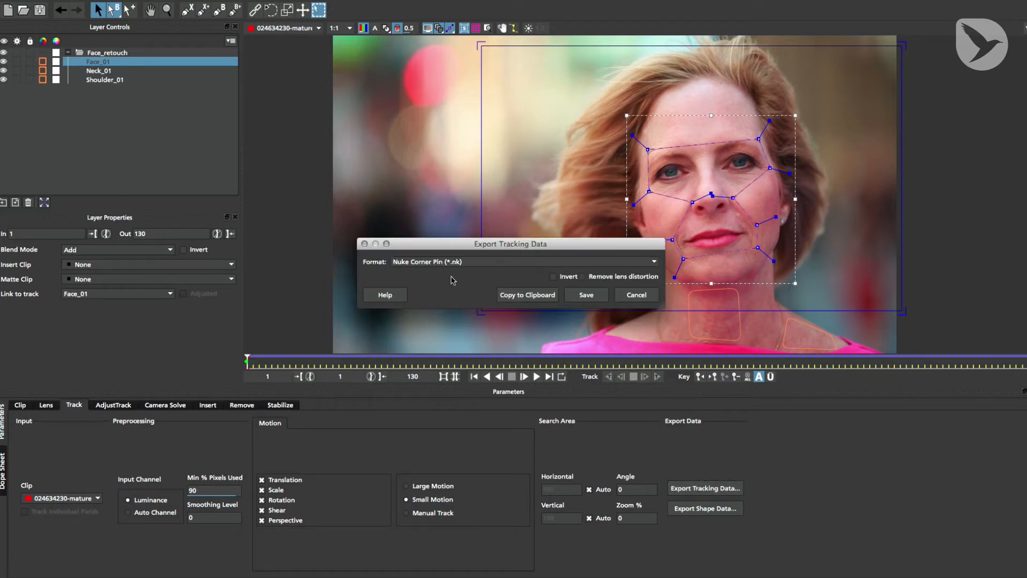
drag(509, 243, 447, 337)
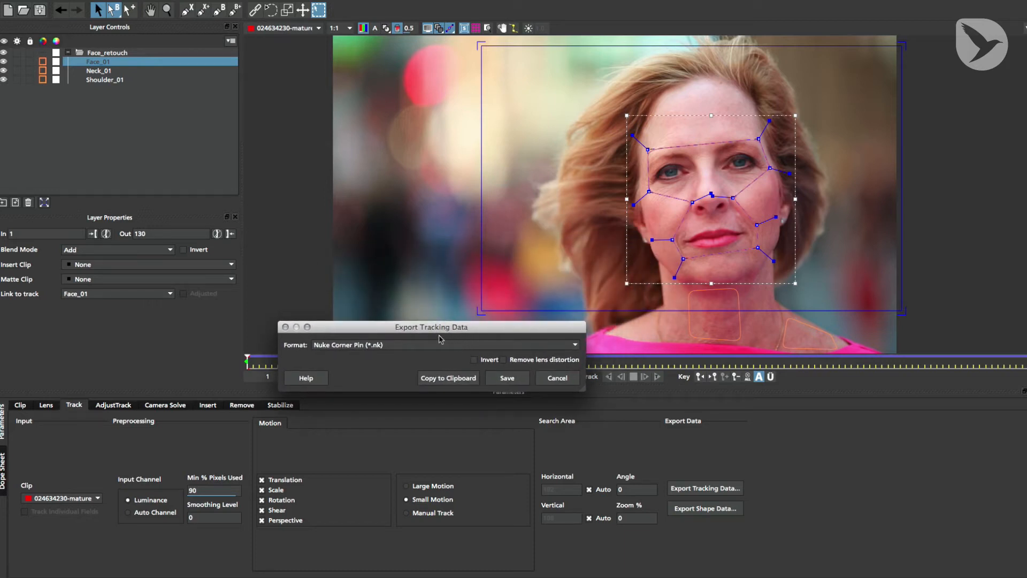
click(453, 379)
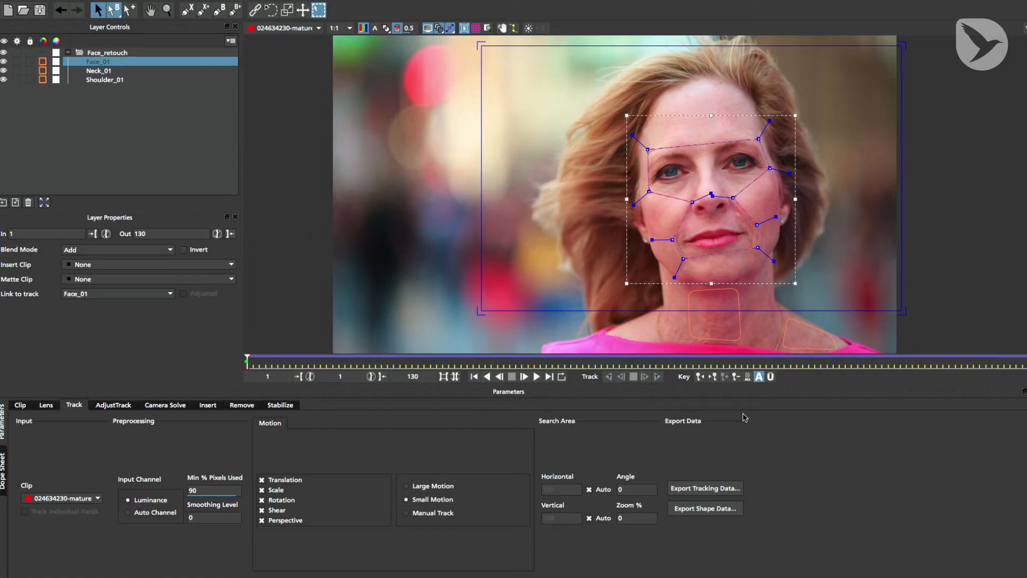
Switch to Nuke, play the loaded footage in the viewer and return to the first frame.
key(super+Tab)
key(super+Tab)
key(super+Tab)
key(super+Tab)
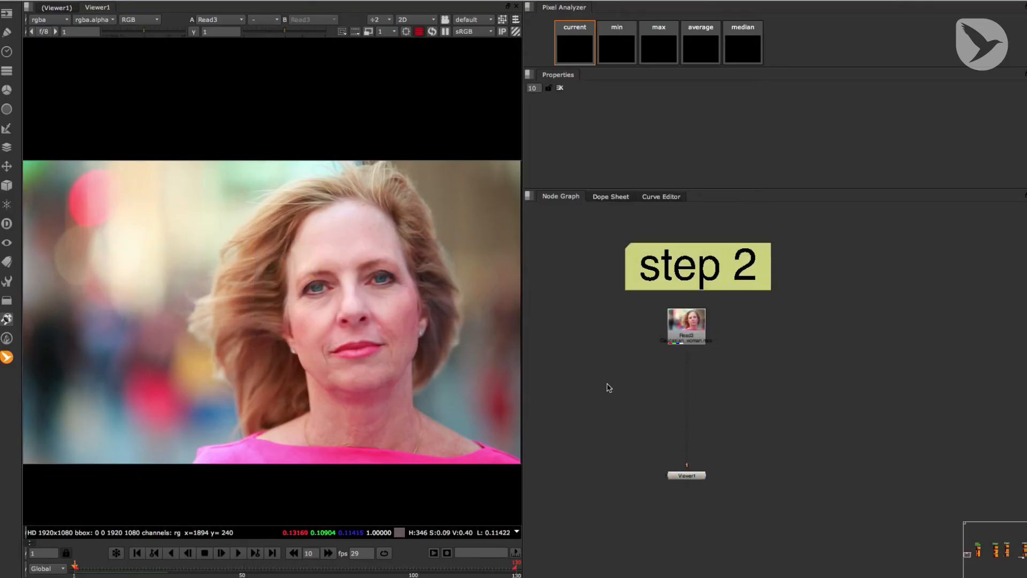
drag(610, 386, 621, 387)
click(238, 553)
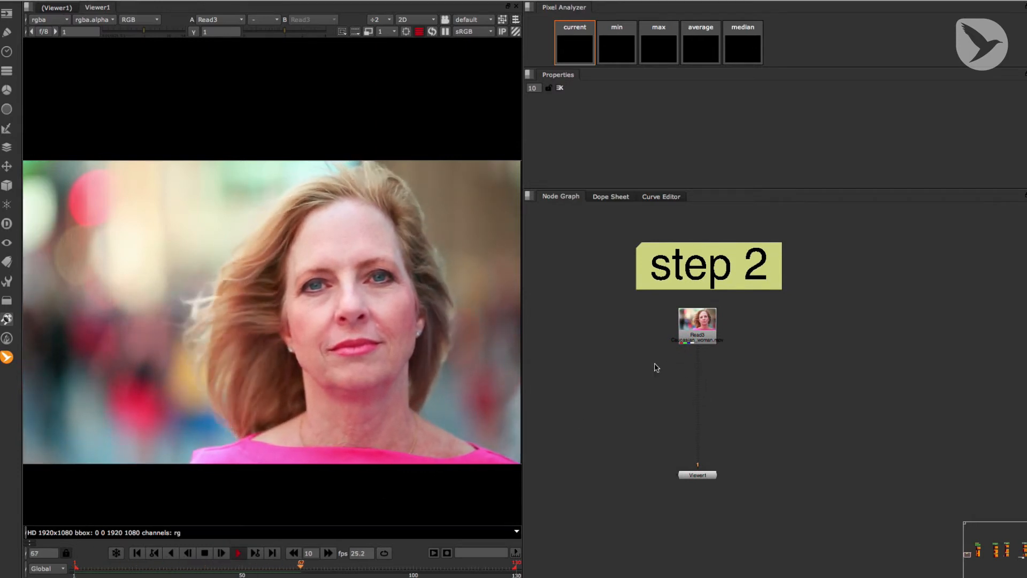
click(205, 553)
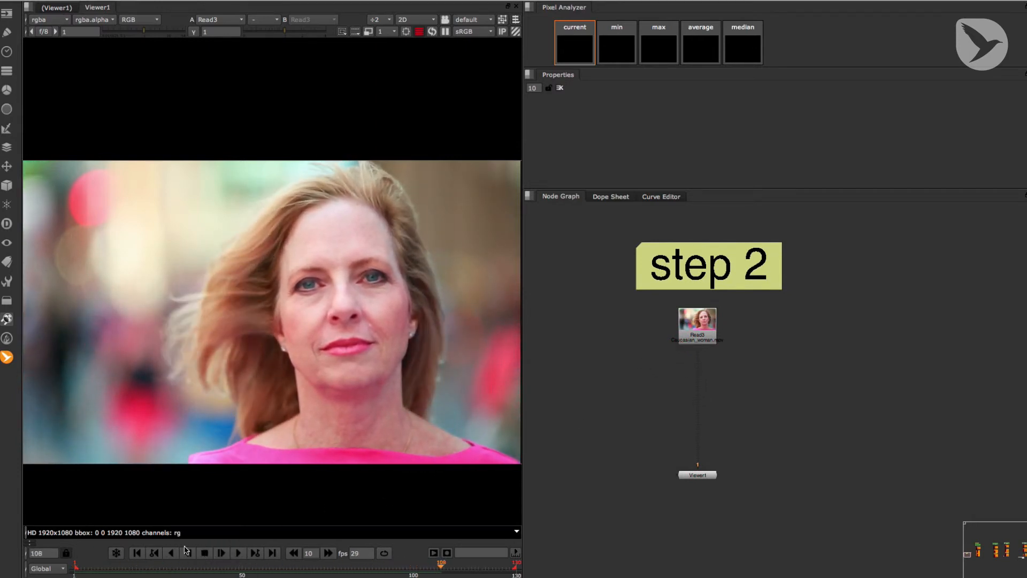
click(137, 553)
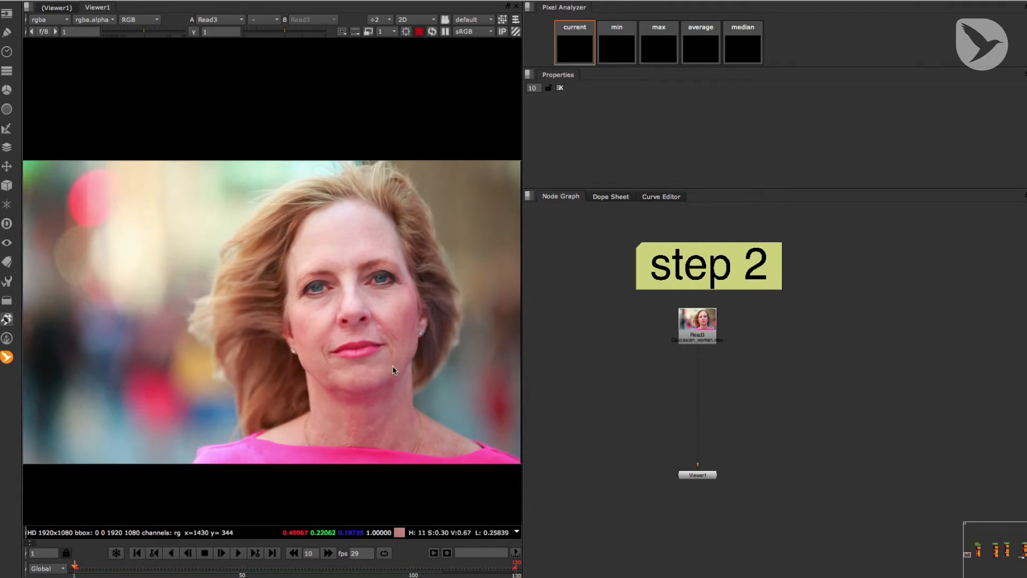
Replace absolute file paths with relative ones for all nodes using the Relative File Path tool, and close its dialog.
click(7, 358)
mouse_move(72, 358)
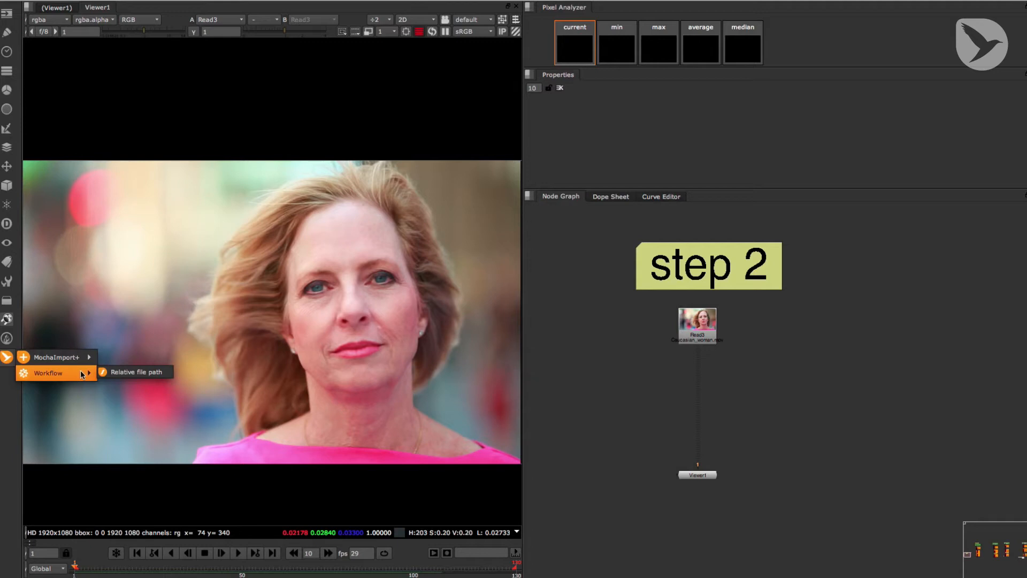
click(131, 373)
drag(273, 145, 331, 85)
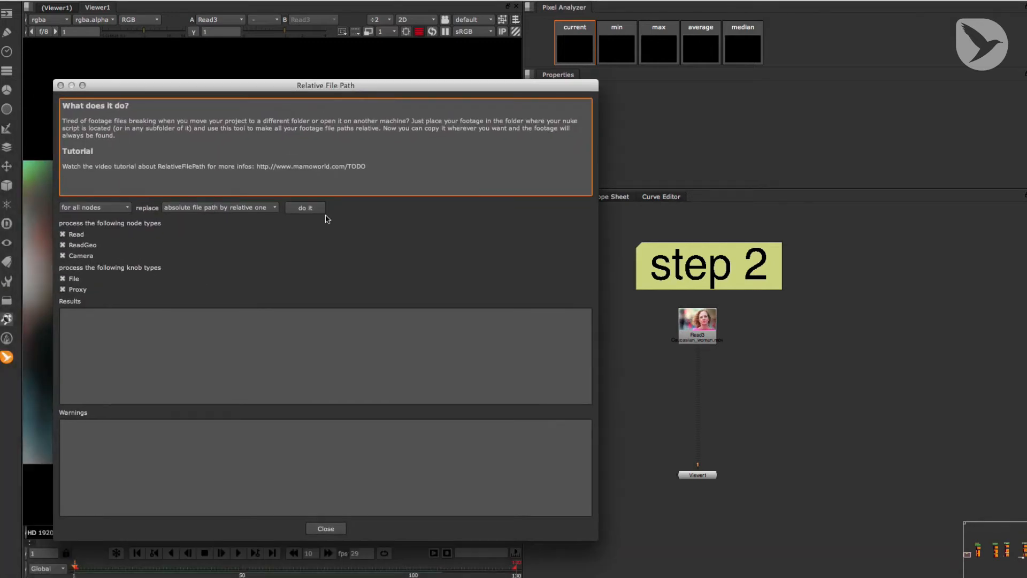
click(306, 208)
click(325, 529)
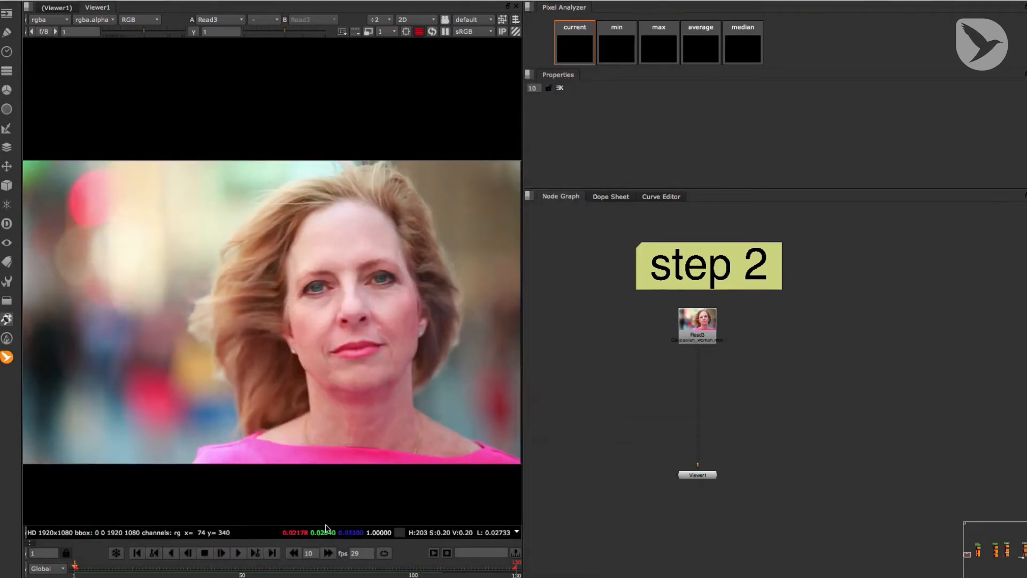
Open the MochaImport+ settings to check the licence information, and close the dialog.
click(7, 357)
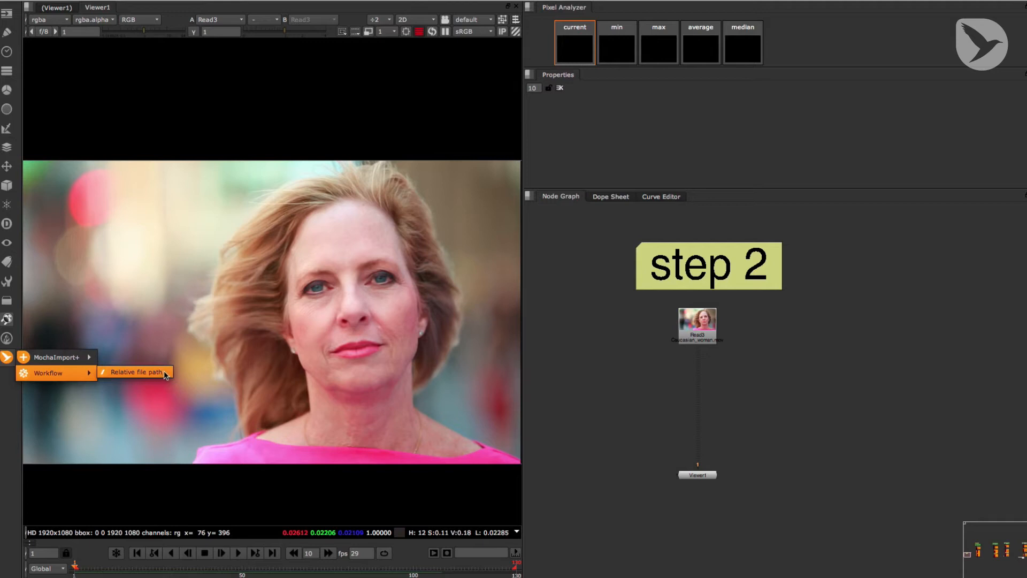
mouse_move(69, 362)
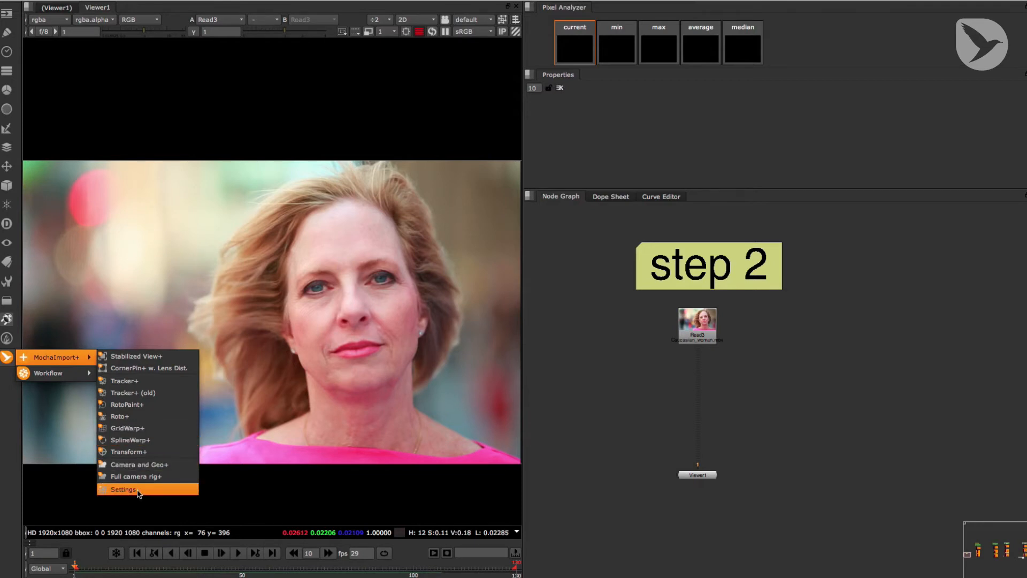
click(156, 490)
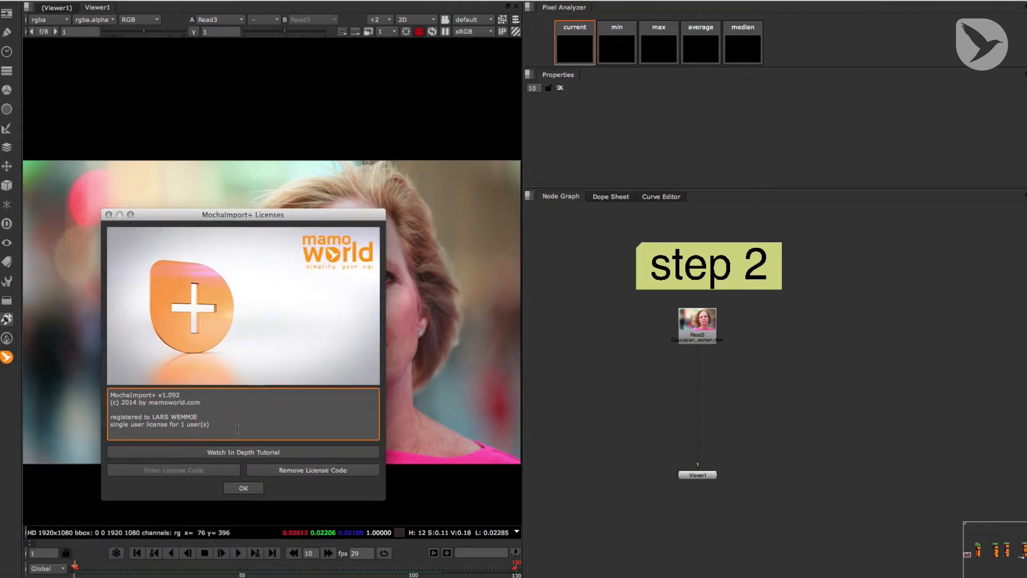
click(109, 214)
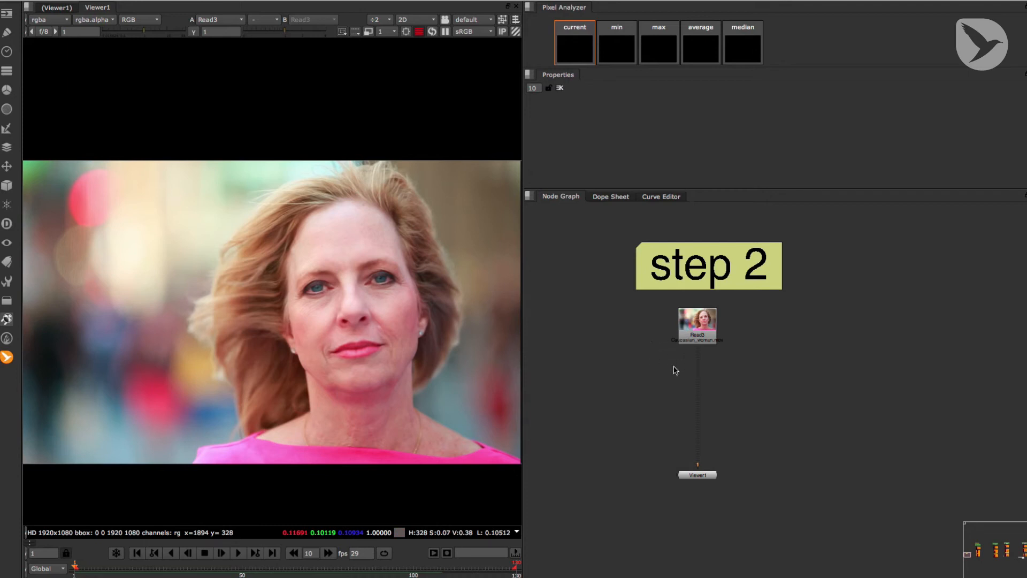
Add a MochaImport+ Stabilized View+ to the Read3 footage node and move its start and end nodes into the orange backdrop.
drag(638, 375, 773, 287)
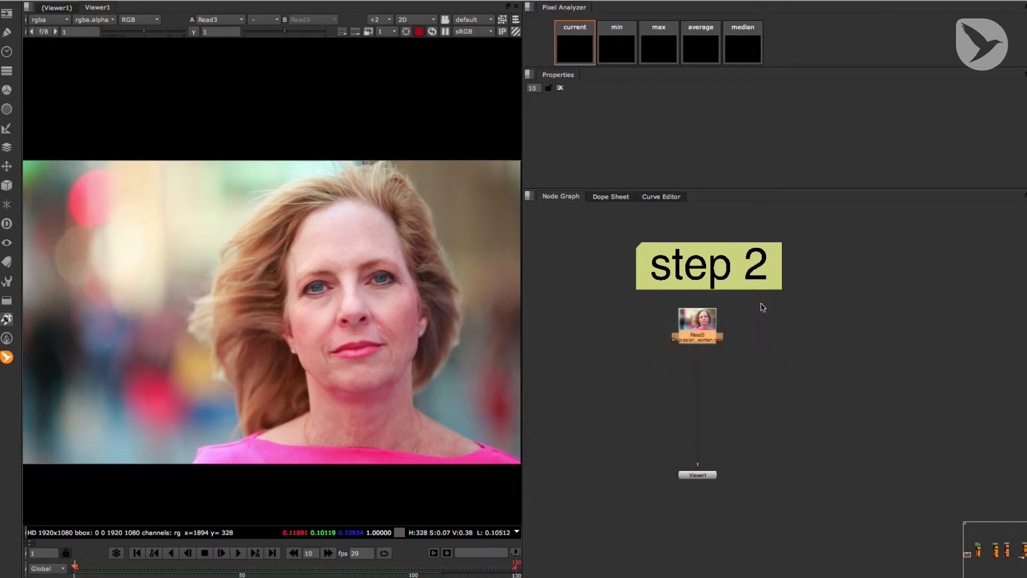
click(7, 357)
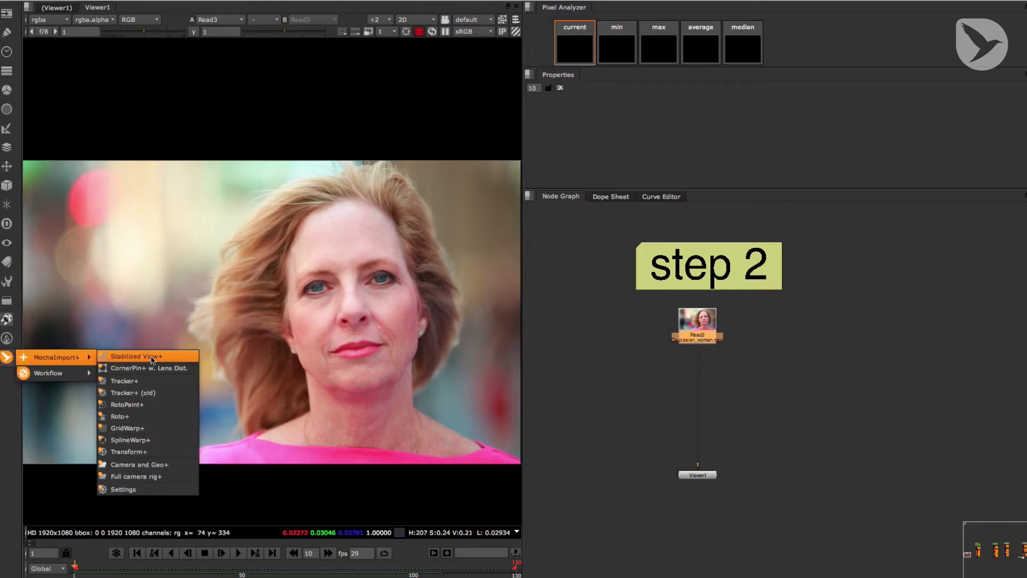
click(159, 358)
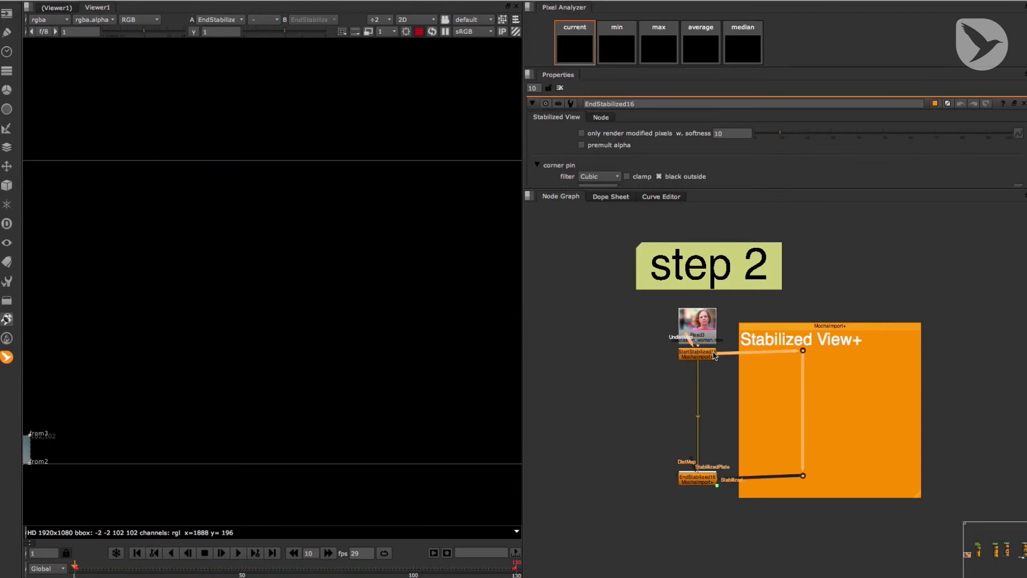
drag(715, 355, 785, 362)
drag(705, 479, 772, 465)
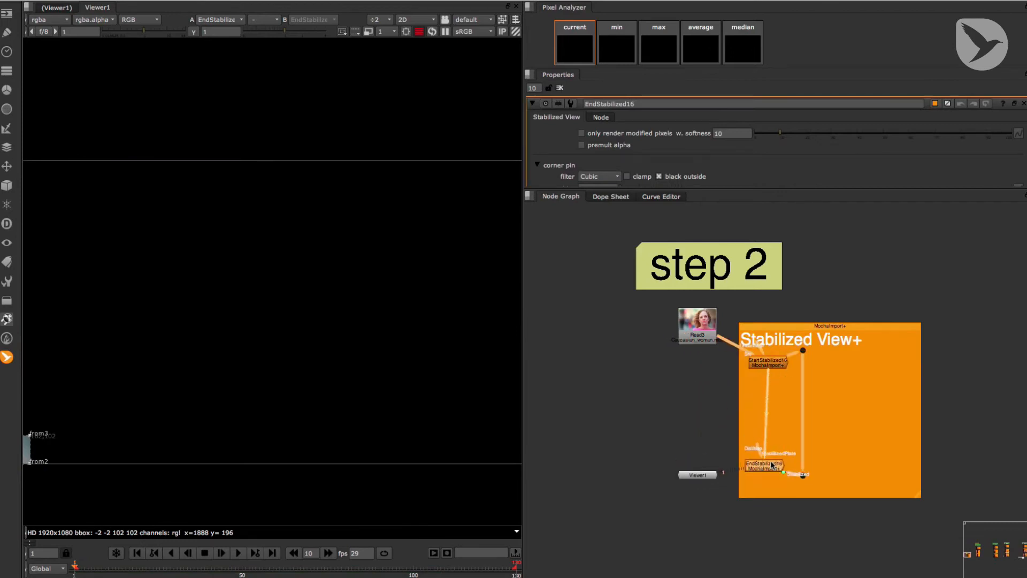
Load the mocha tracking data from the clipboard into the StartStabilized node and tidy the two connection dots inside the backdrop.
double_click(769, 364)
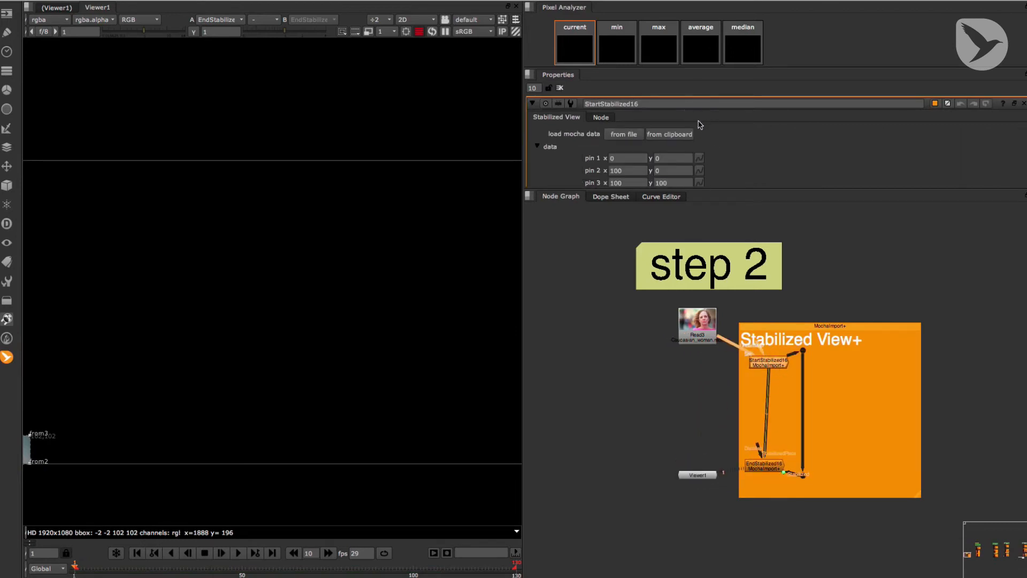
click(676, 138)
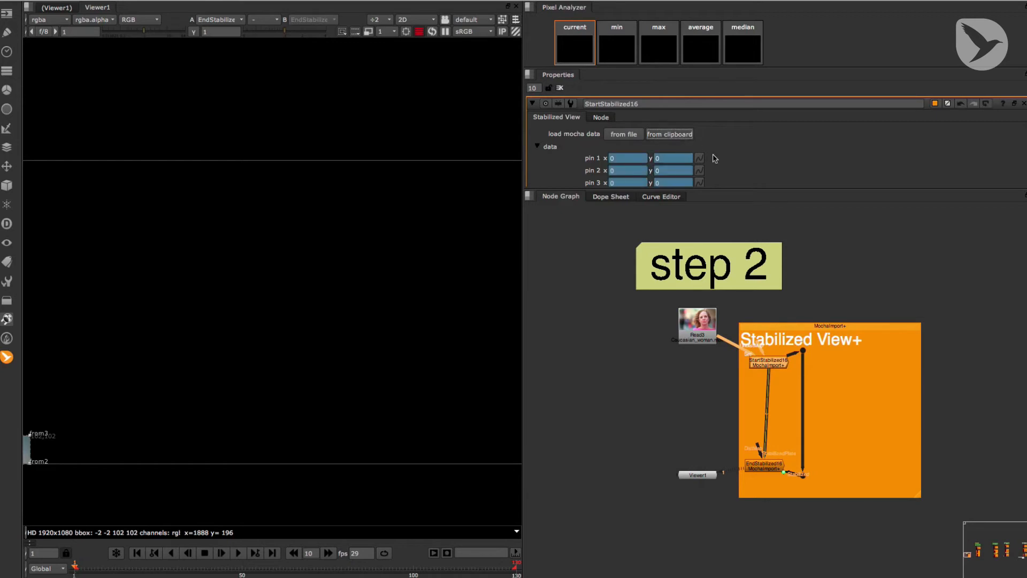
drag(809, 472, 803, 471)
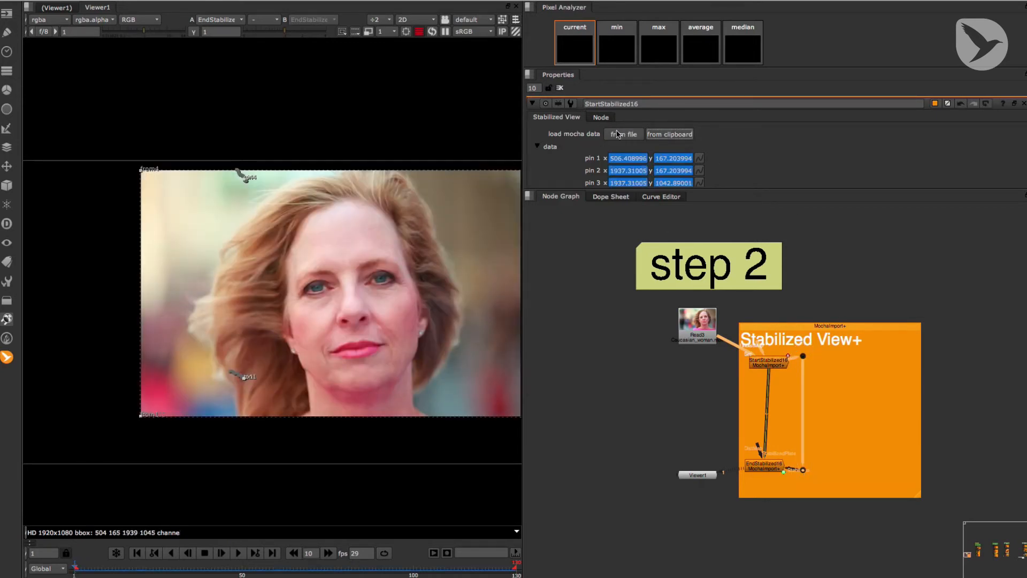
click(807, 354)
drag(803, 356, 801, 364)
View the stabilized output at the upper dot, play it with all node properties closed, and return to the first frame.
key(1)
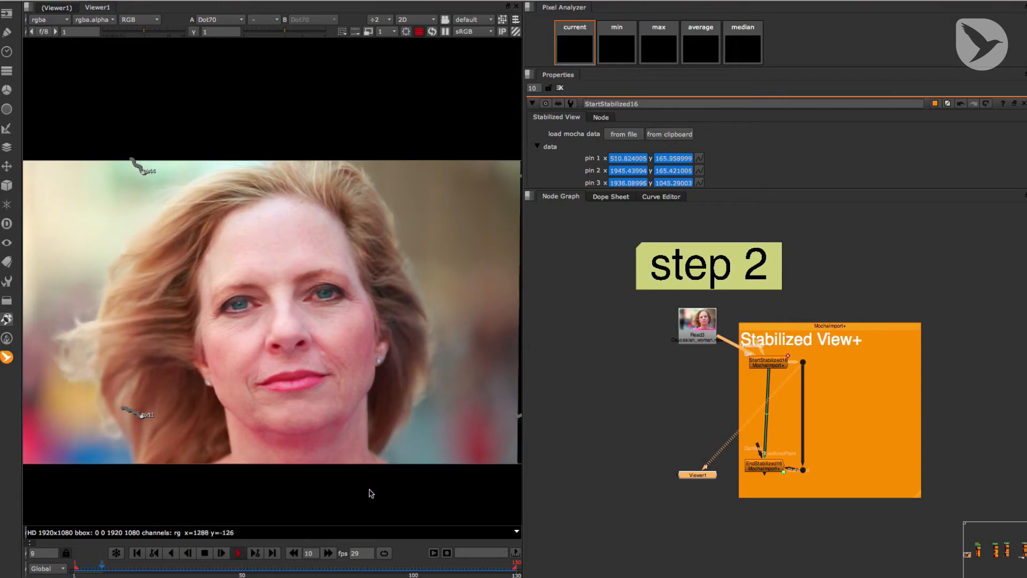
click(561, 88)
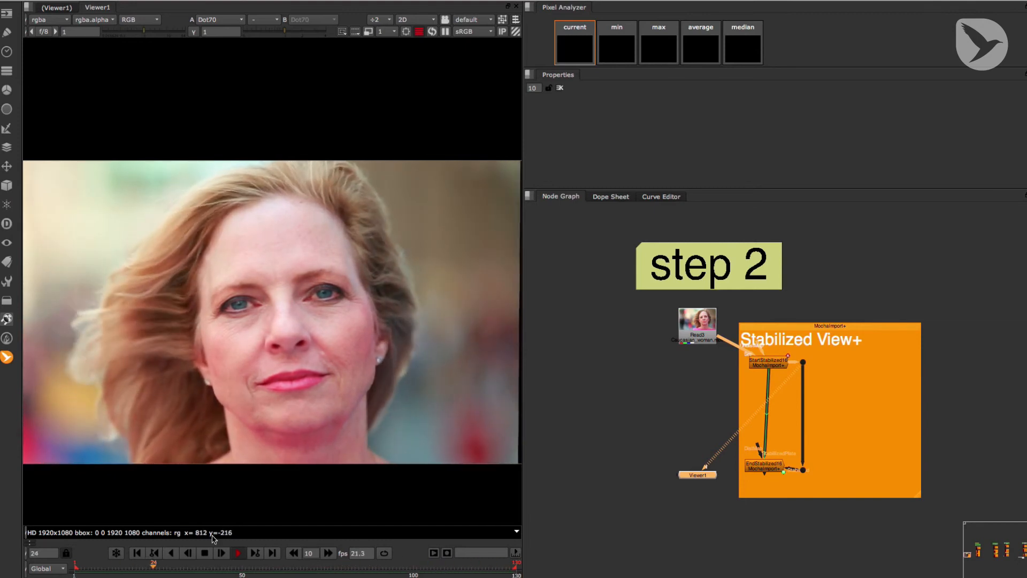
click(205, 553)
click(137, 553)
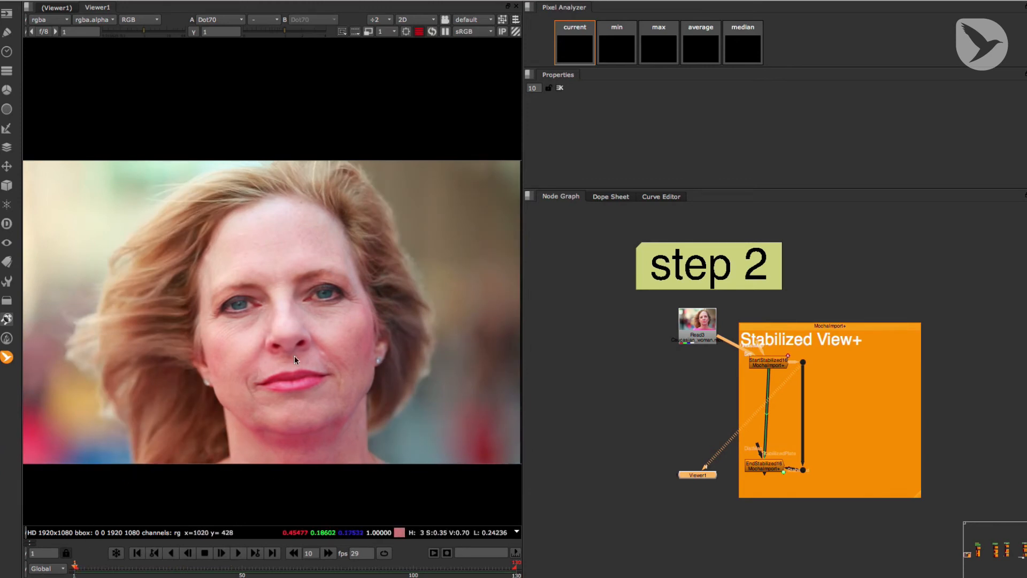
Go to the prepared stabilized setups in the node graph and view the Neck, Shoulder and Face stabilized outputs one after another.
click(704, 405)
scroll(705, 381, down, 3)
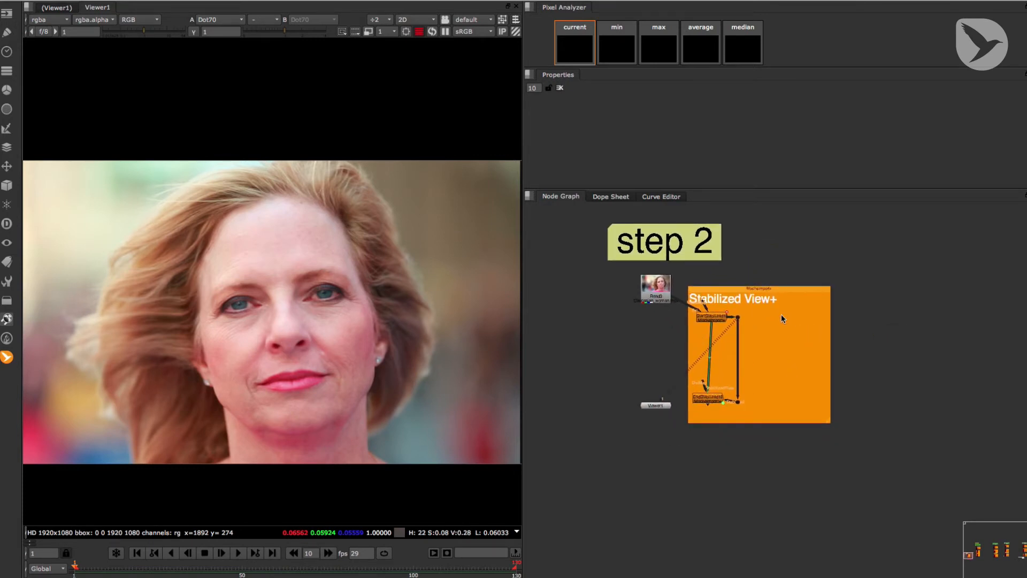
scroll(872, 343, down, 3)
drag(915, 343, 527, 438)
drag(783, 322, 725, 402)
drag(686, 237, 701, 254)
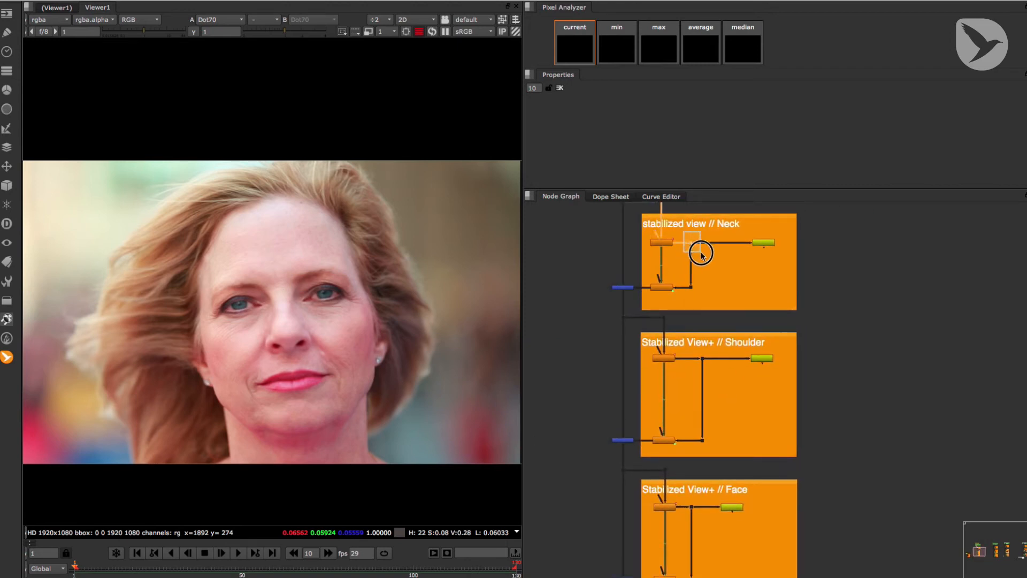
drag(793, 326, 817, 312)
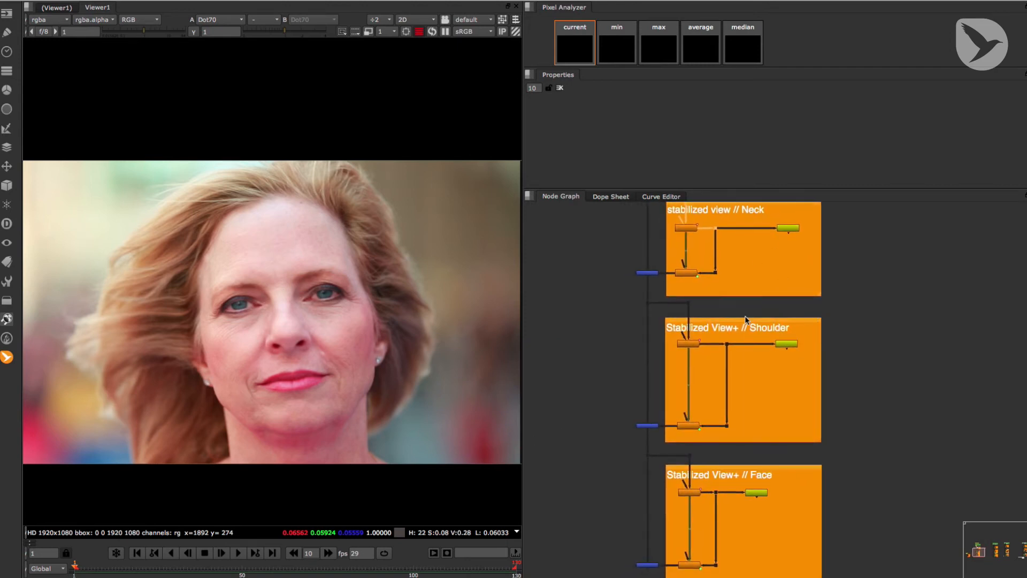
key(1)
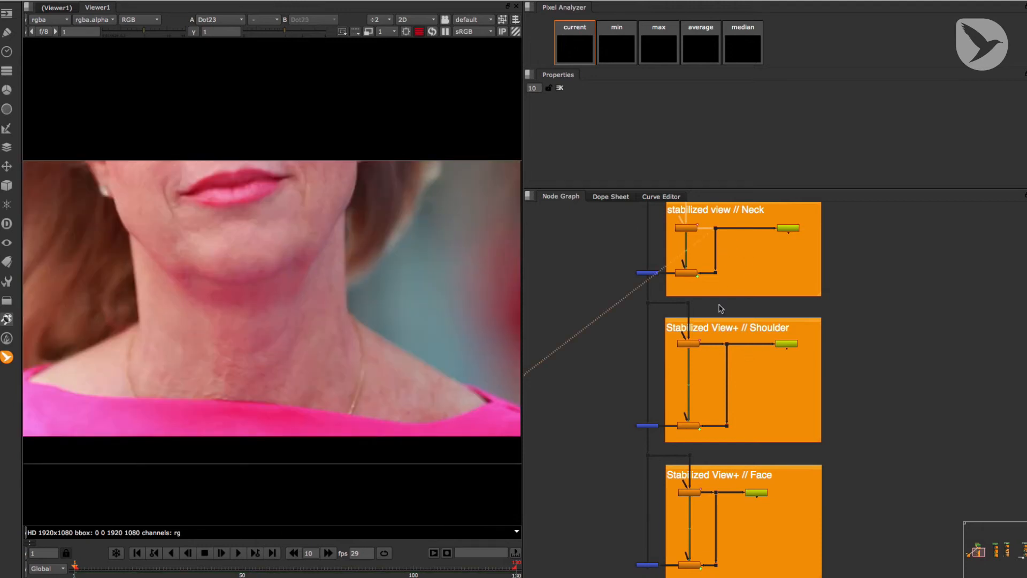
drag(720, 338, 749, 362)
key(1)
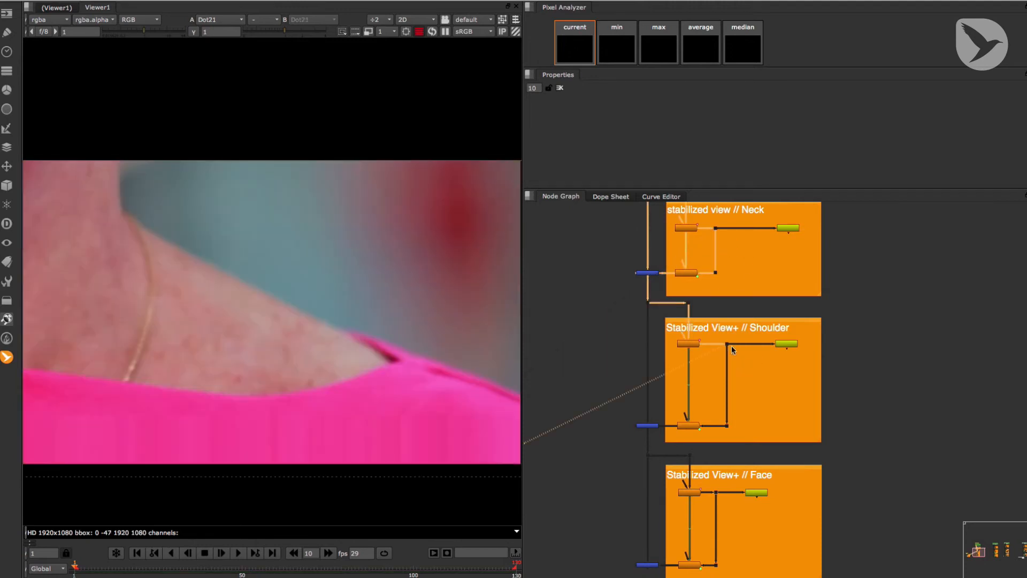
drag(726, 455, 779, 386)
key(1)
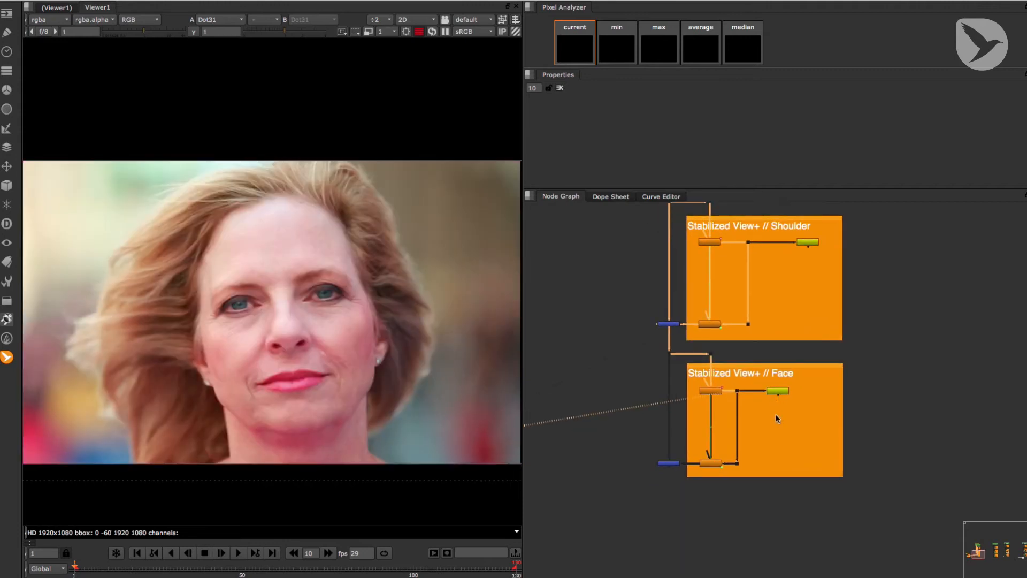
Examine how the Neck, Shoulder and Face groups are chained together, and view the output of the last merge beside the Face group.
scroll(874, 407, down, 3)
key(f)
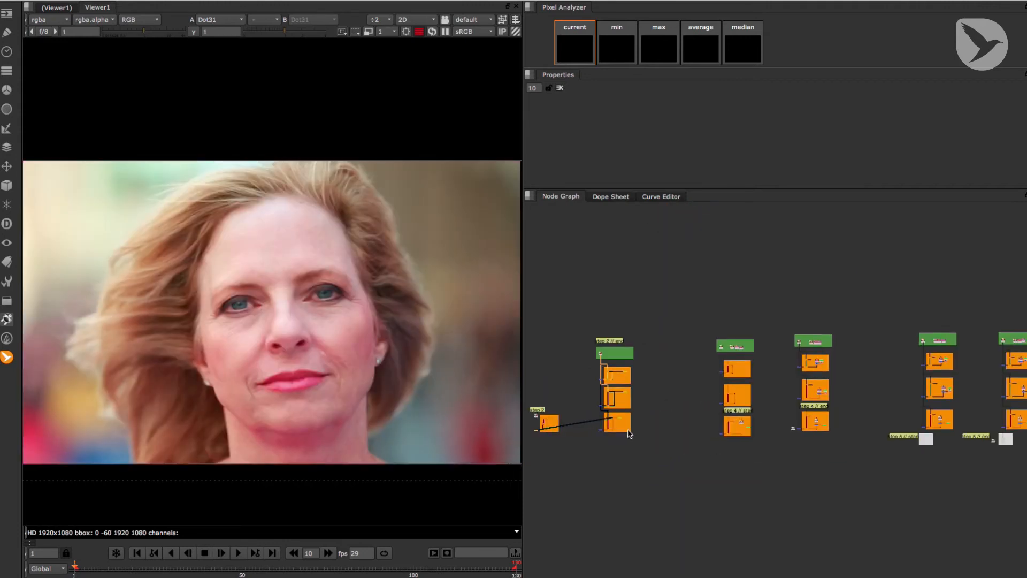
scroll(610, 433, up, 7)
scroll(649, 422, up, 1)
drag(655, 420, 706, 428)
scroll(689, 435, up, 2)
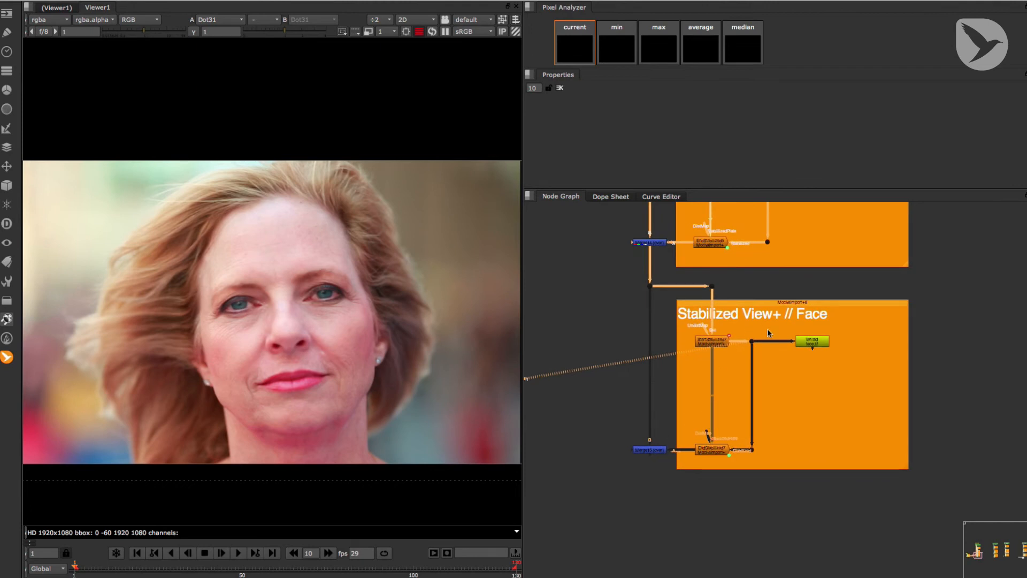
scroll(714, 396, down, 4)
scroll(756, 266, up, 2)
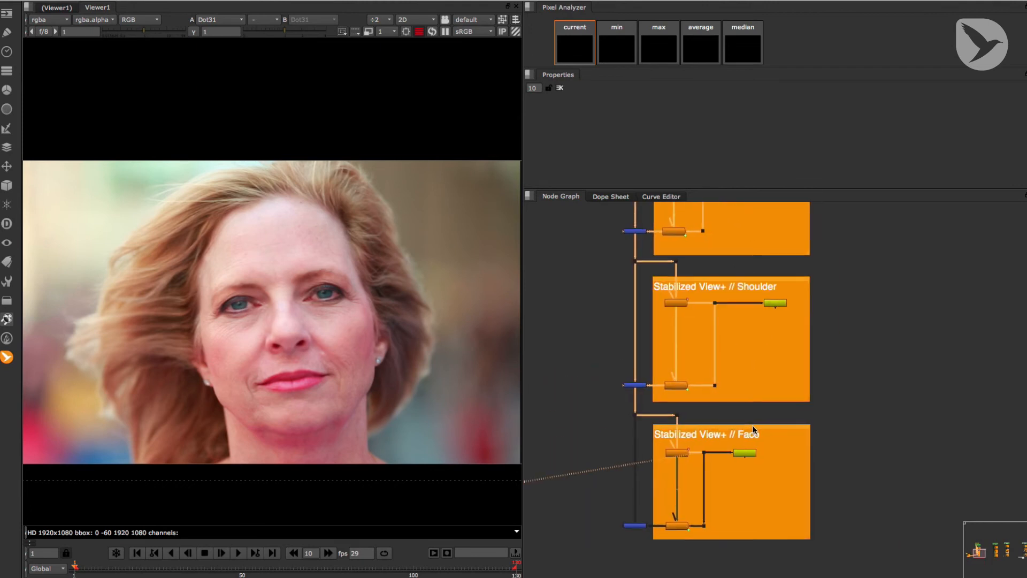
scroll(752, 426, down, 2)
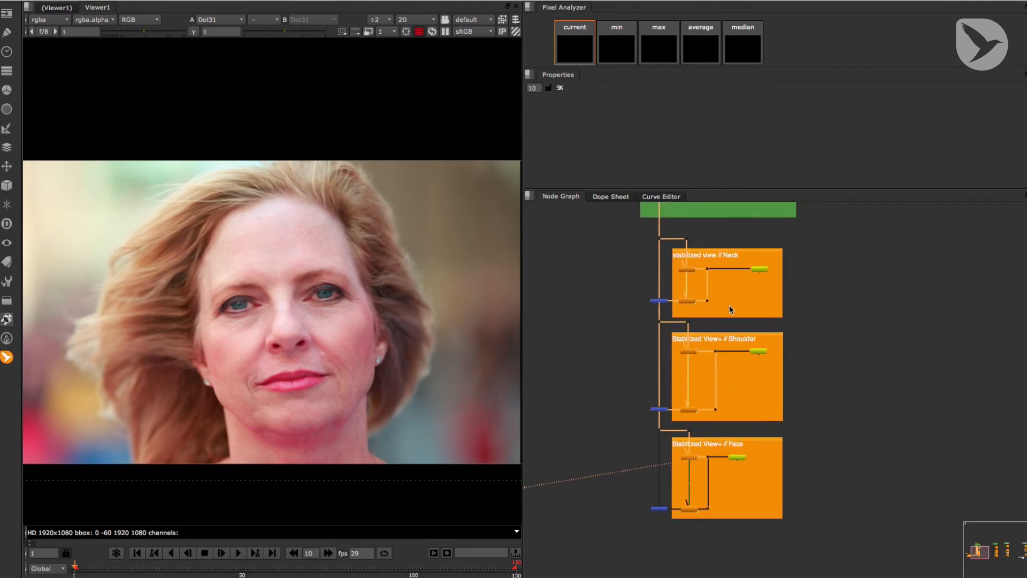
click(818, 392)
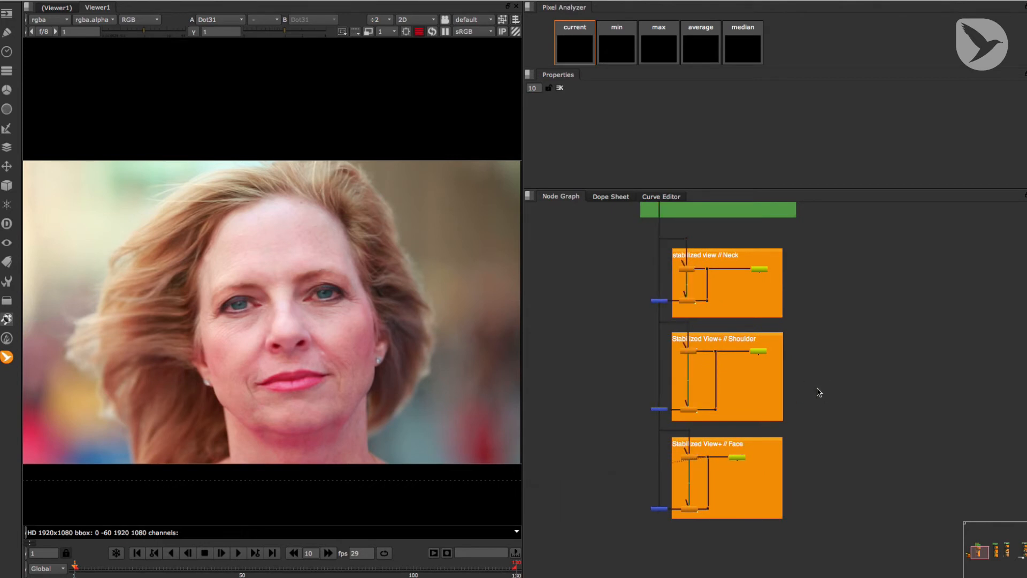
click(666, 510)
key(1)
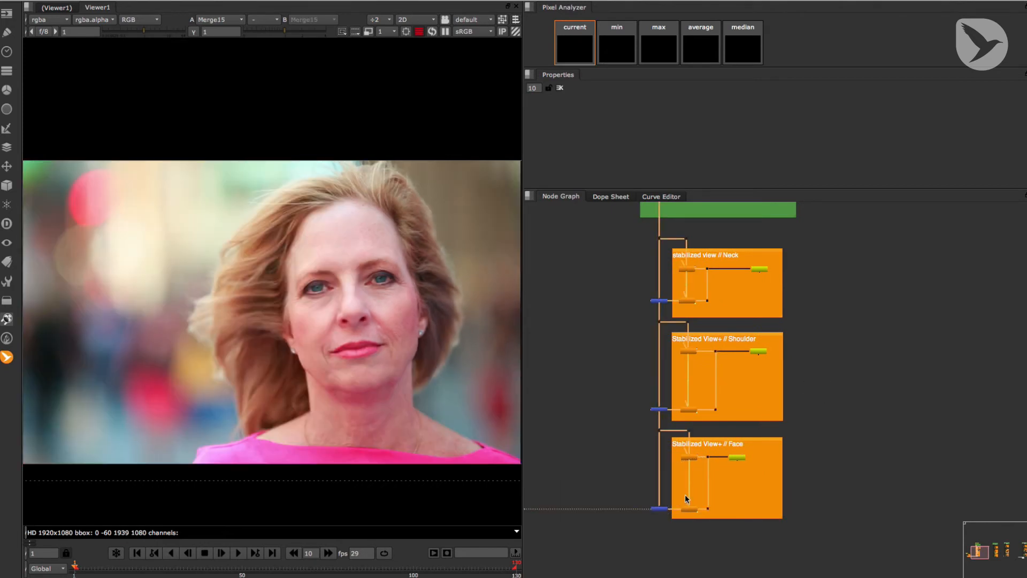
click(811, 313)
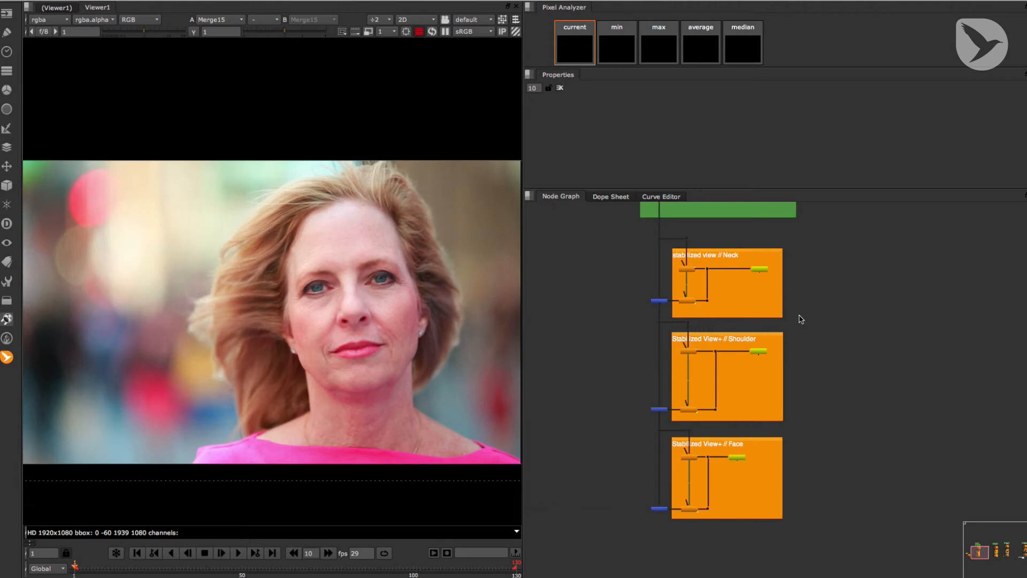
Render only frame 1 of all Write nodes in the stabilized view groups, using a custom frame range.
key(F5)
drag(829, 278, 831, 354)
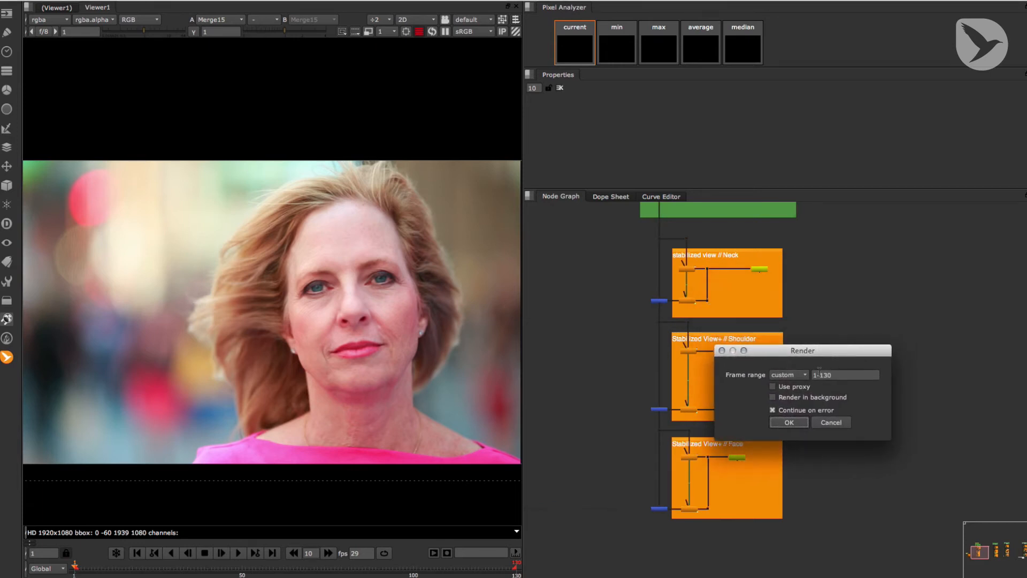
click(846, 376)
text(1)
drag(815, 350, 829, 342)
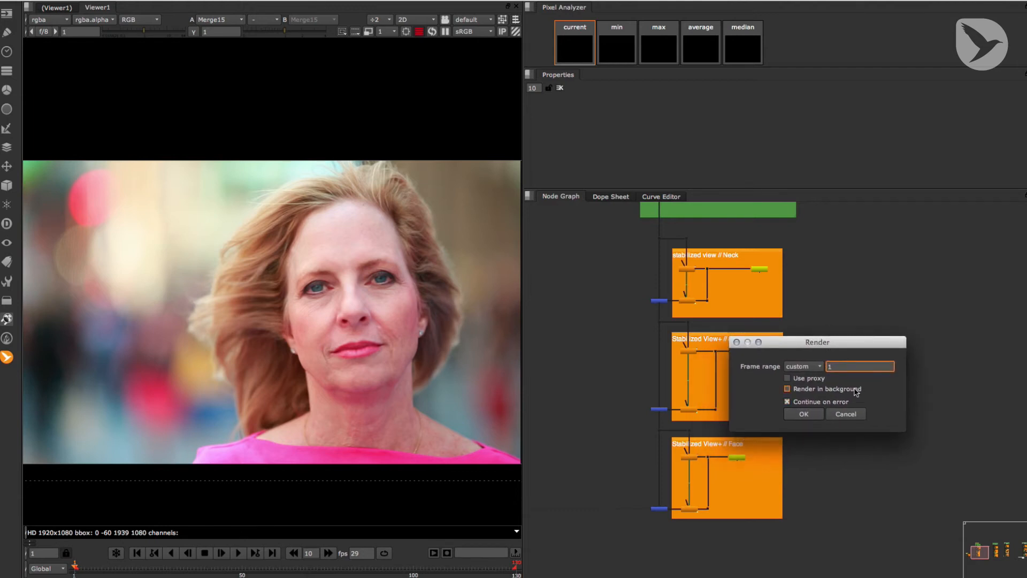
click(803, 414)
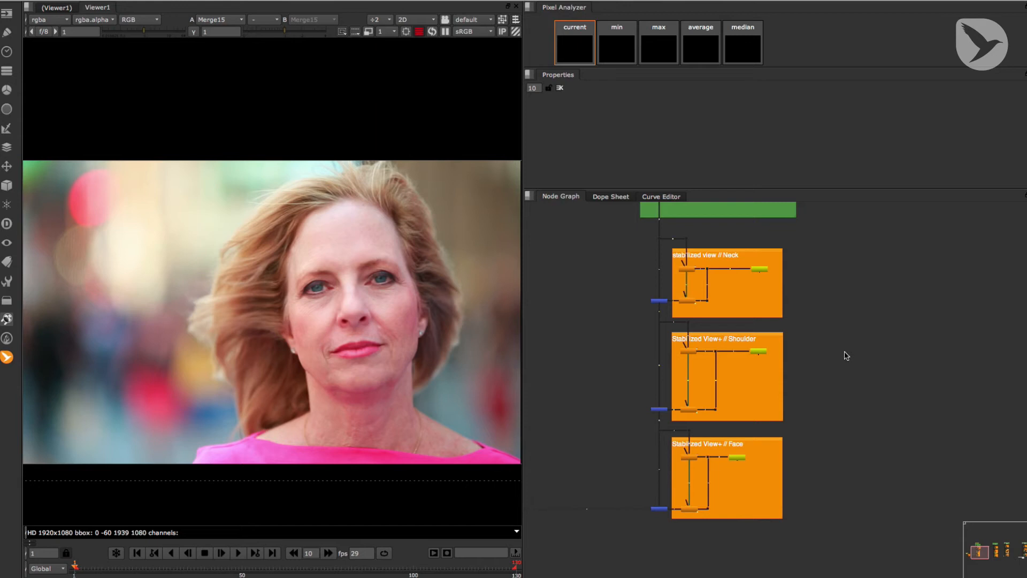
Switch to Photoshop and retouch the wrinkles beneath the image-left eye in face.tif with the Healing Brush, sampling clean skin from the cheek.
key(super+Tab)
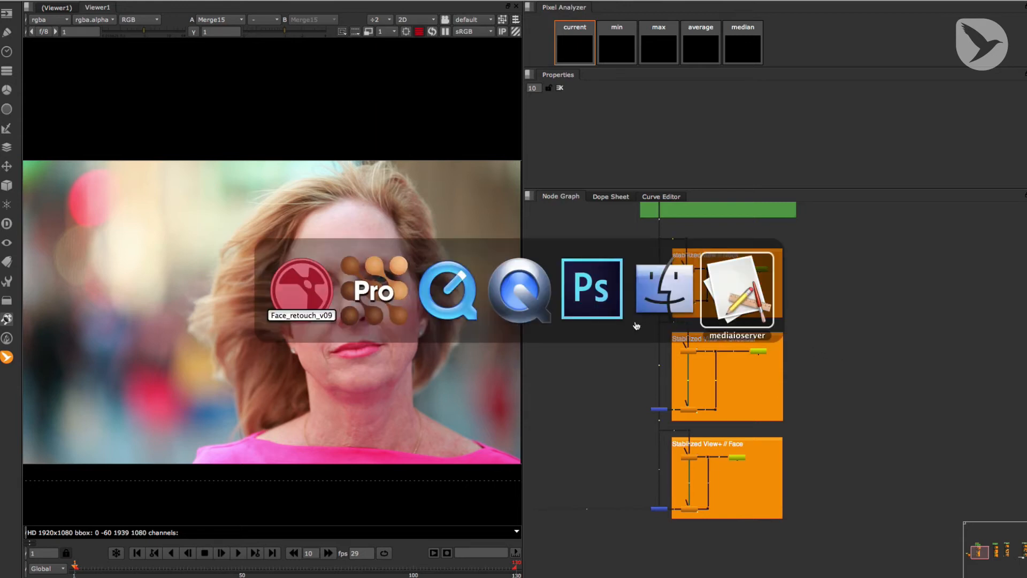
click(596, 304)
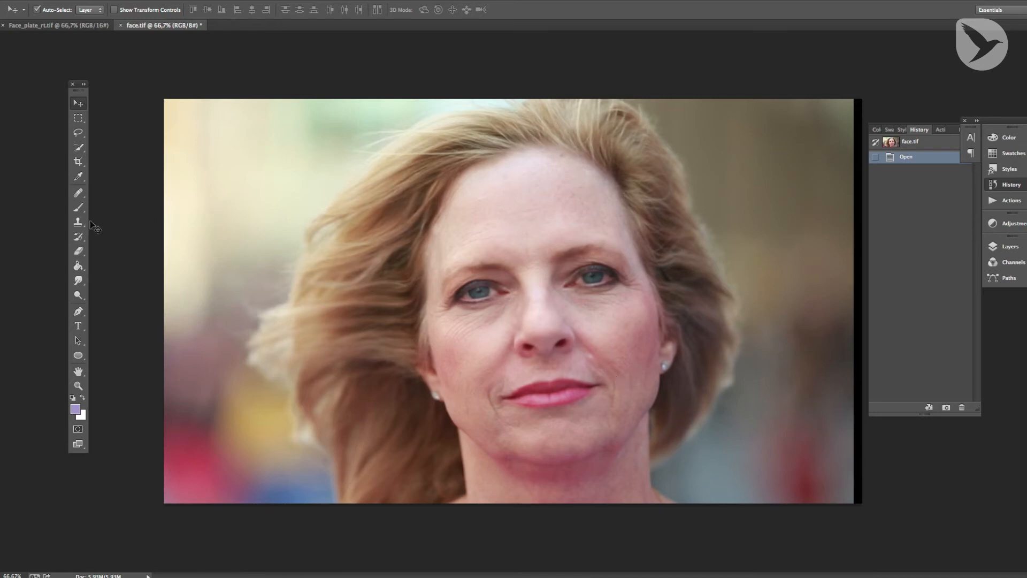
click(79, 194)
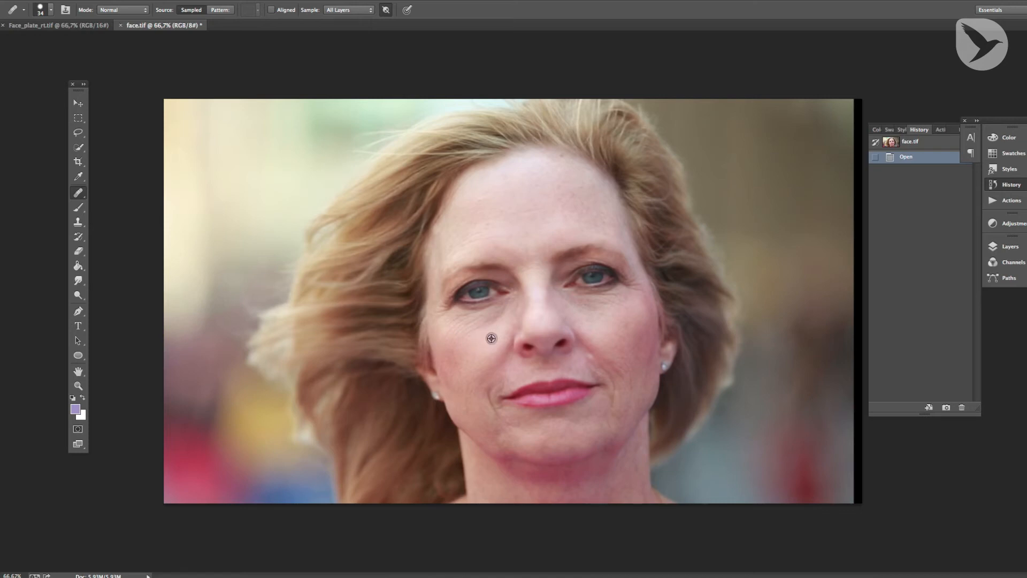
alt+click(488, 343)
mouse_move(496, 317)
mouse_down()
mouse_move(482, 331)
mouse_move(485, 321)
mouse_up()
alt+click(485, 331)
click(471, 322)
alt+click(491, 342)
click(504, 307)
alt+click(493, 337)
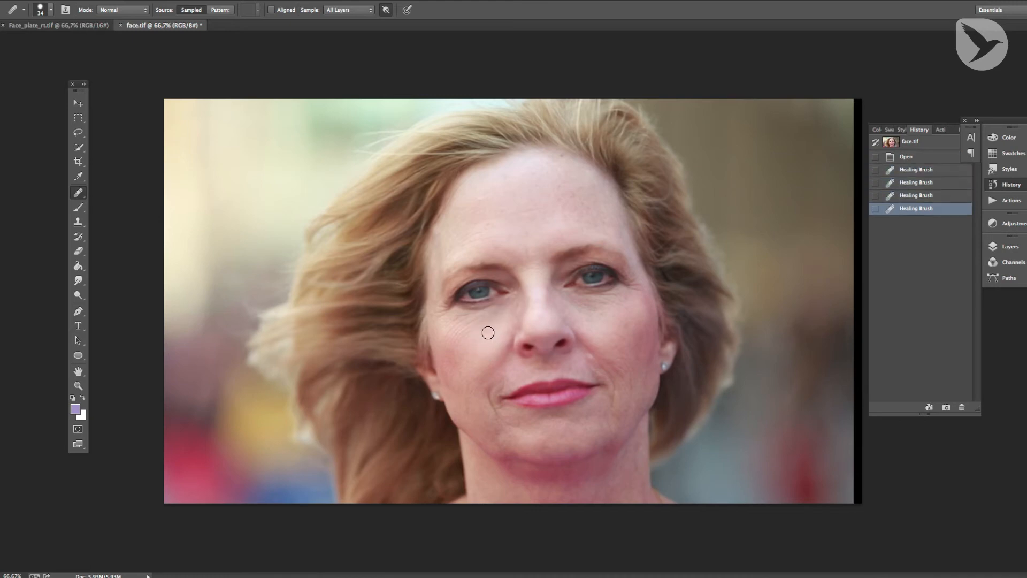
click(500, 322)
alt+click(487, 342)
click(476, 326)
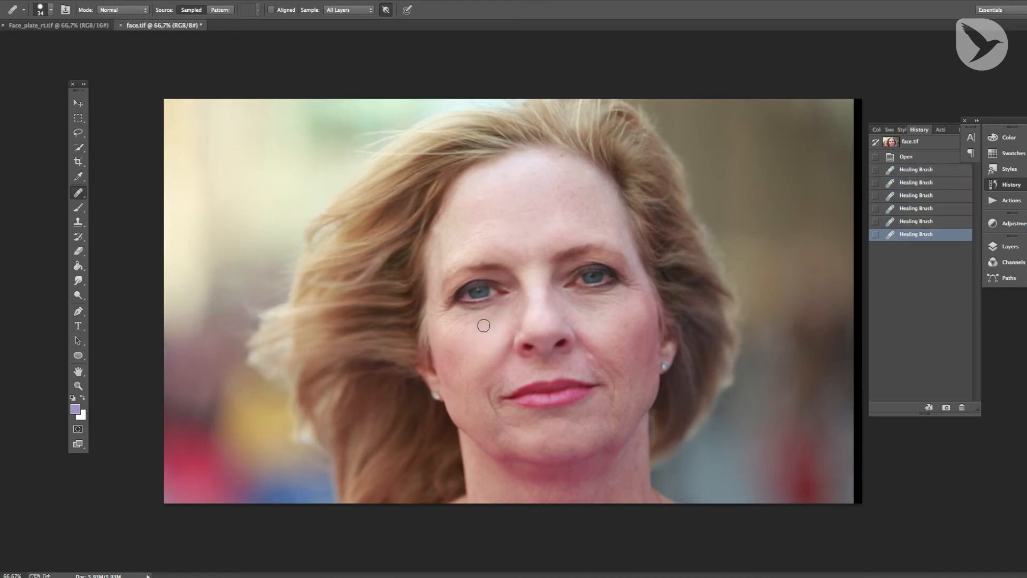
click(483, 326)
click(455, 345)
alt+click(479, 339)
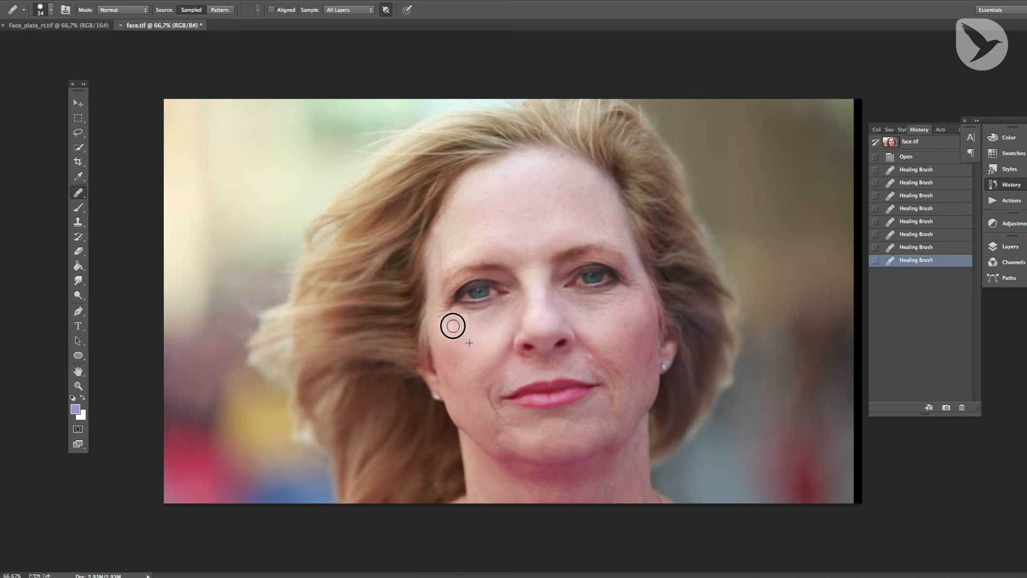
click(455, 326)
alt+click(480, 339)
click(458, 331)
click(474, 331)
click(442, 328)
click(496, 318)
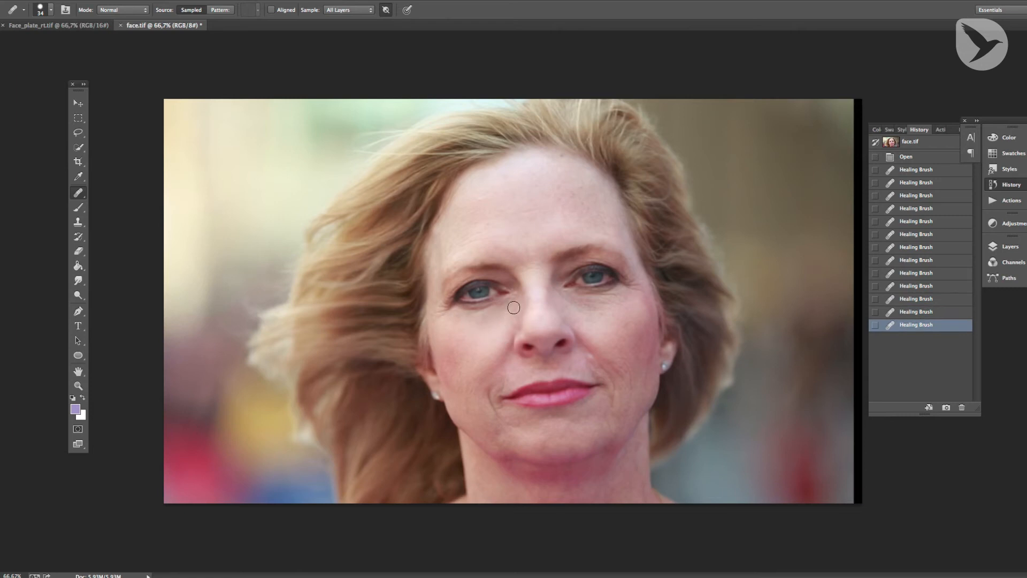
click(512, 311)
drag(511, 304, 498, 310)
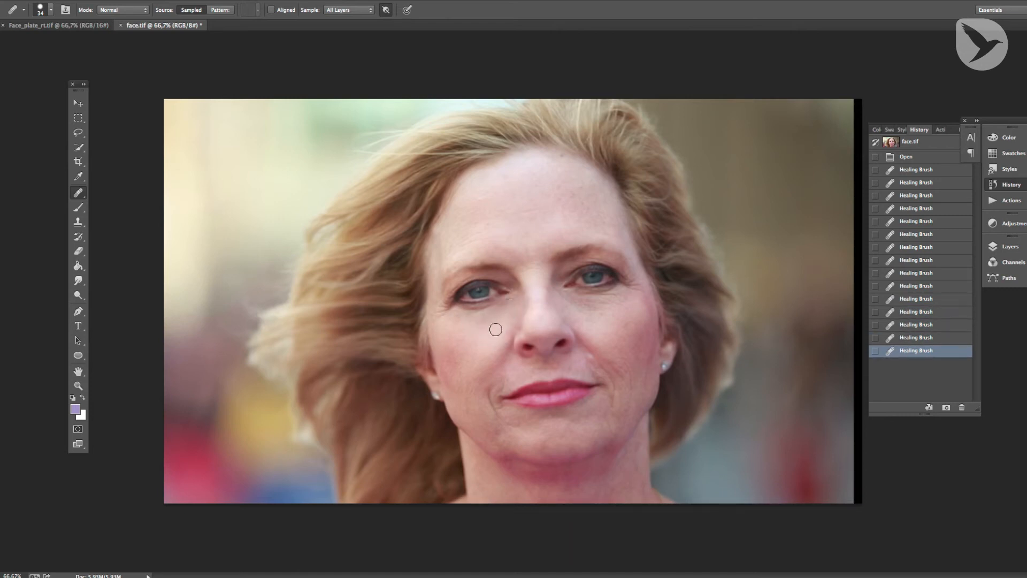
click(475, 348)
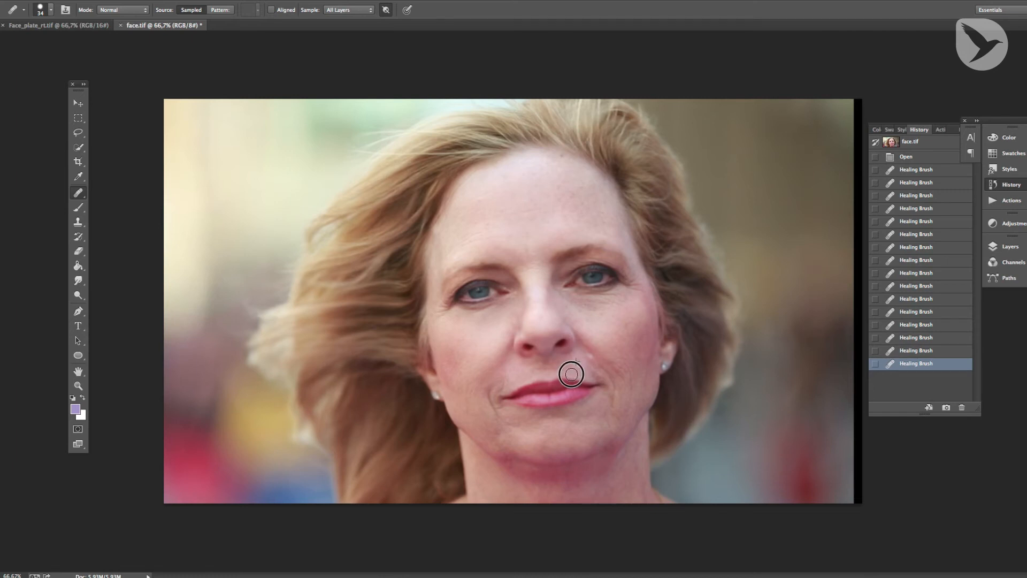
click(602, 370)
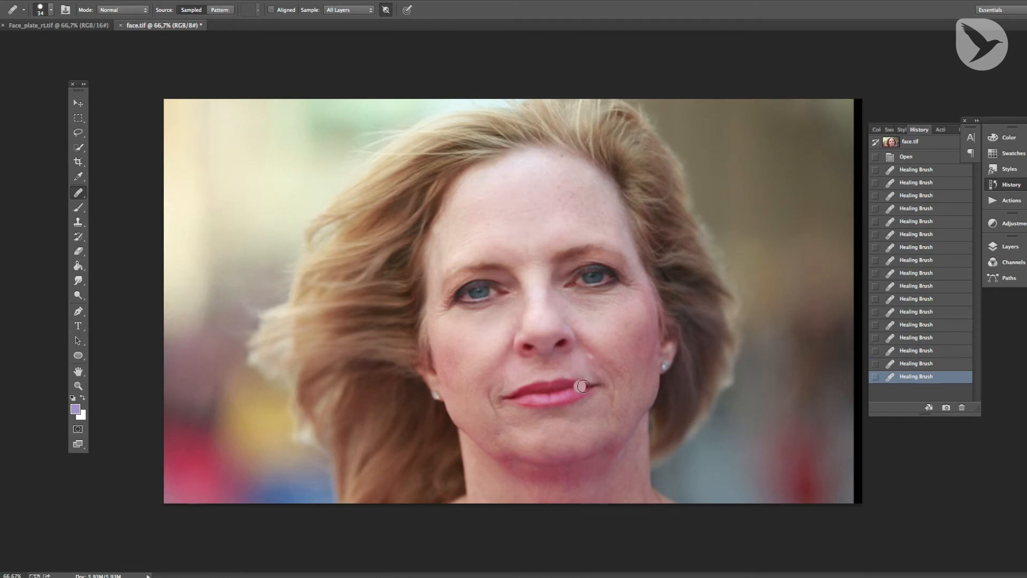
key(ctrl+z)
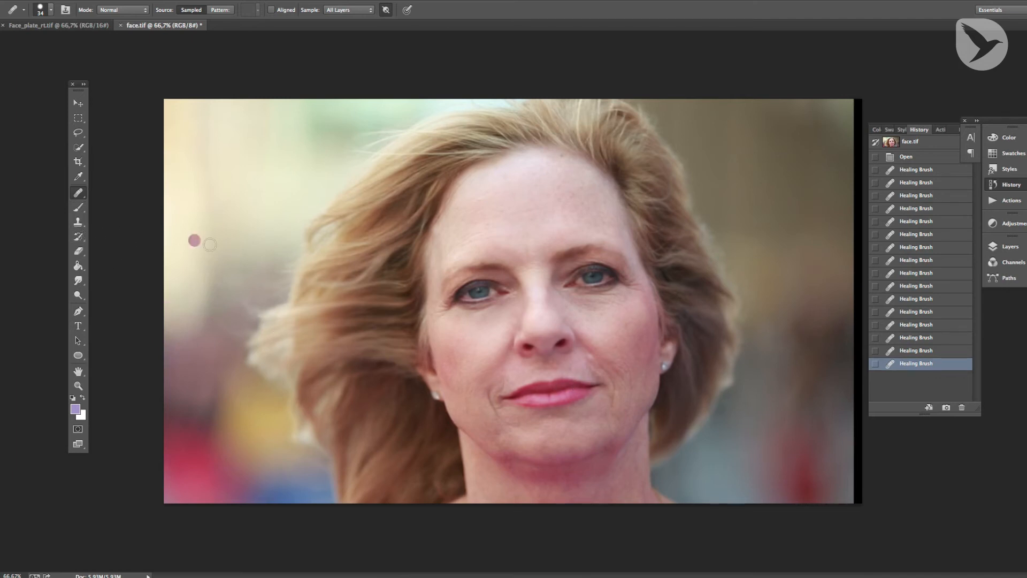
Select the Move tool and compare face.tif with the finished retouch in Face_plate_rt.tif by alternating between the two documents.
click(78, 103)
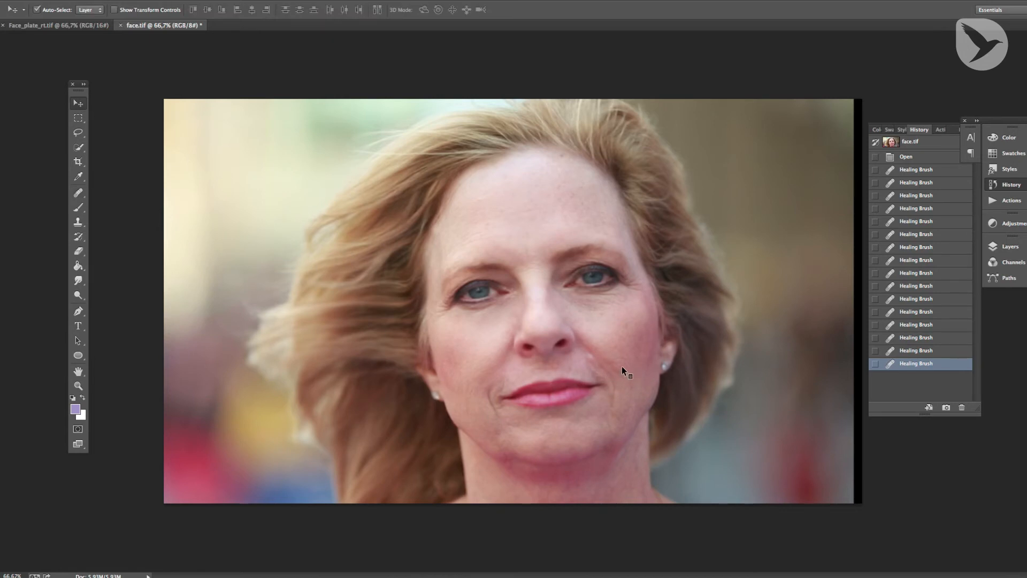
key(ctrl+Tab)
key(ctrl+Tab)
key(ctrl+Tab)
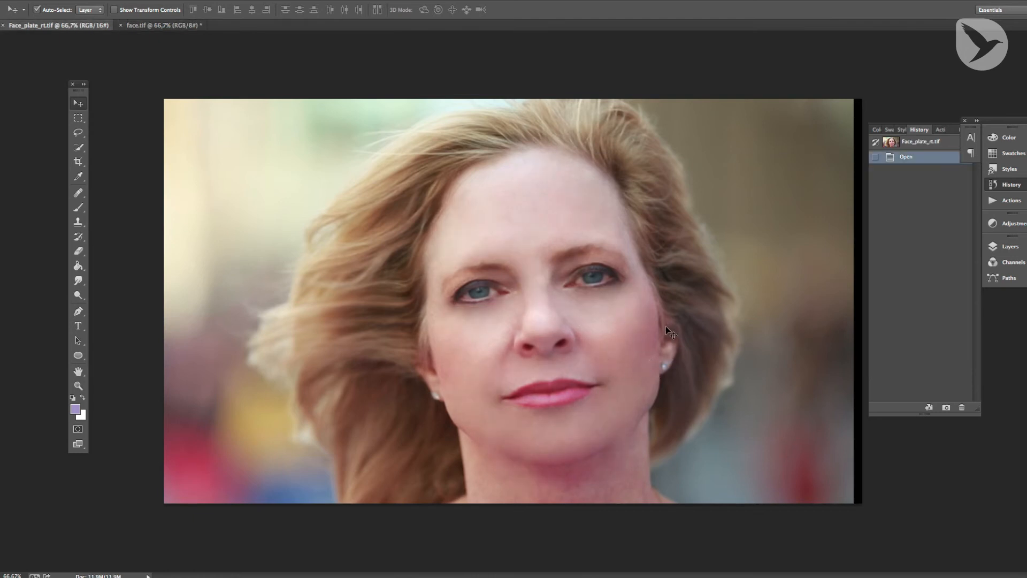
key(ctrl+Tab)
key(ctrl+Tab)
key(ctrl+Tab)
key(ctrl+Tab)
Switch back to Nuke, view the stabilized output of the step 4 start Face group, and inspect the shape of its Roto node.
key(super+Tab)
click(373, 298)
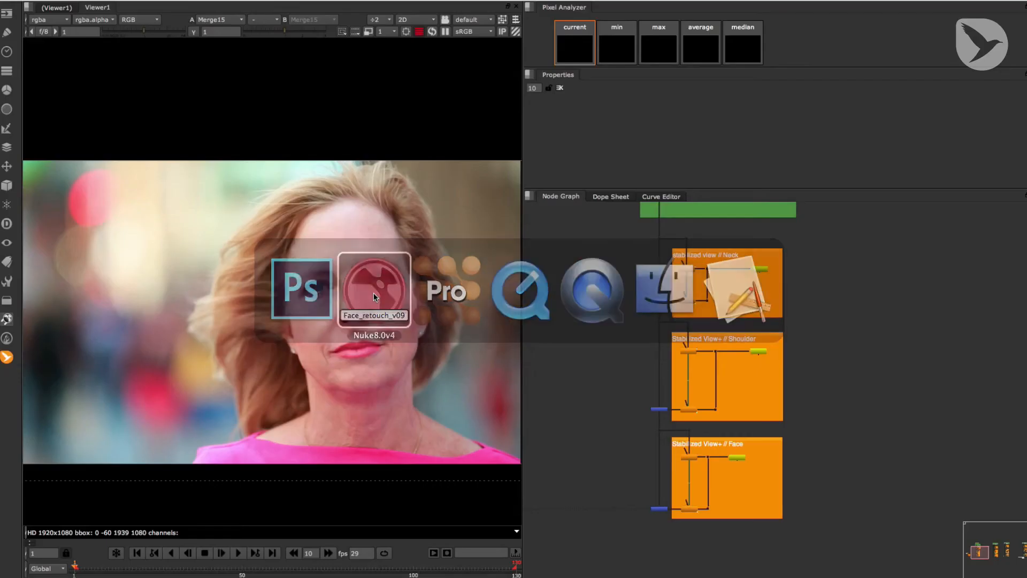
click(833, 331)
scroll(870, 362, down, 1)
drag(870, 361, 845, 375)
drag(859, 371, 532, 353)
drag(668, 404, 714, 384)
scroll(764, 379, up, 2)
drag(810, 387, 791, 377)
key(1)
scroll(758, 386, up, 2)
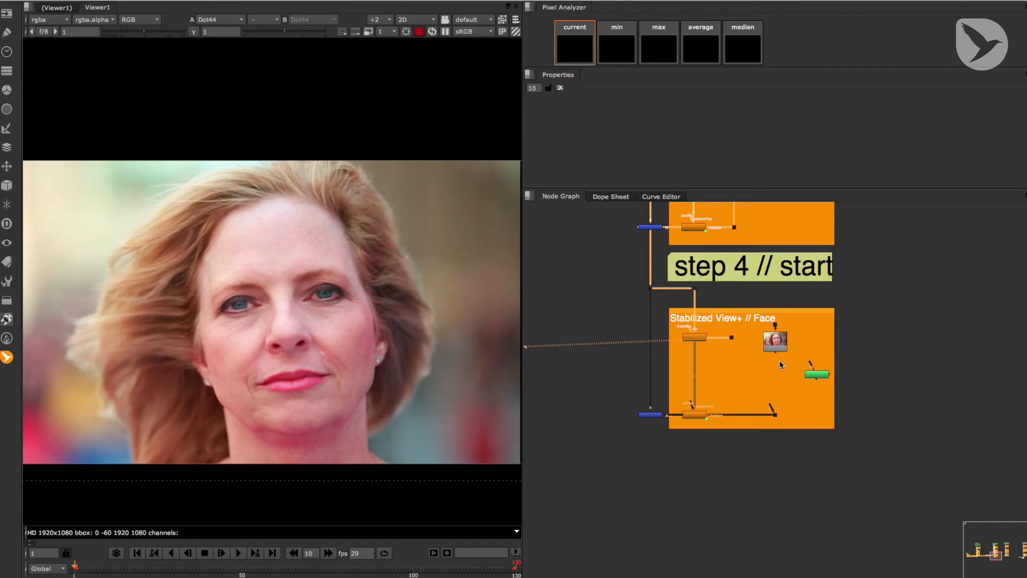
double_click(814, 374)
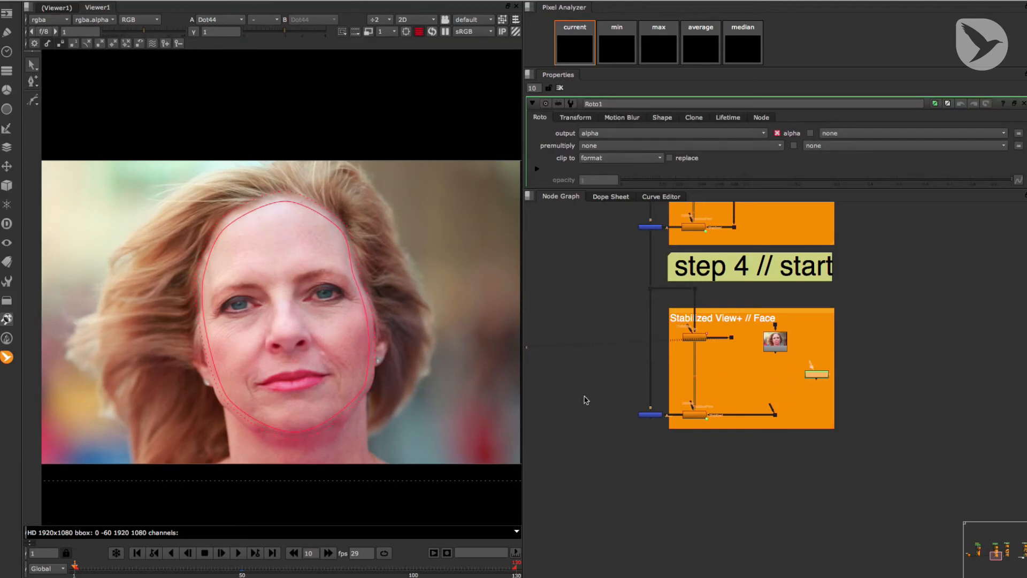
click(560, 88)
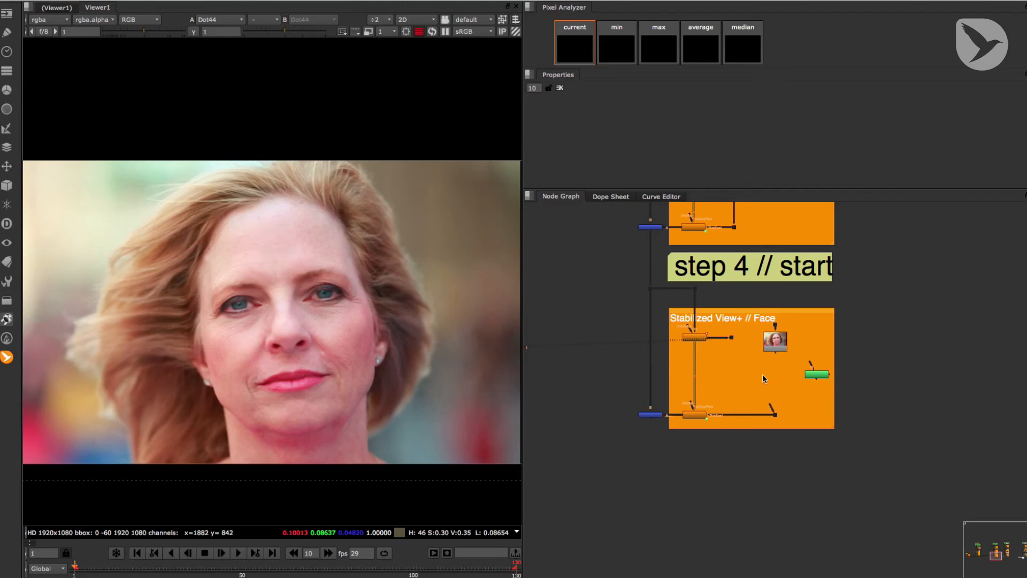
Add a Merge node in the Face group between the retouched still and the dot below, and connect its mask to the Roto node.
key(m)
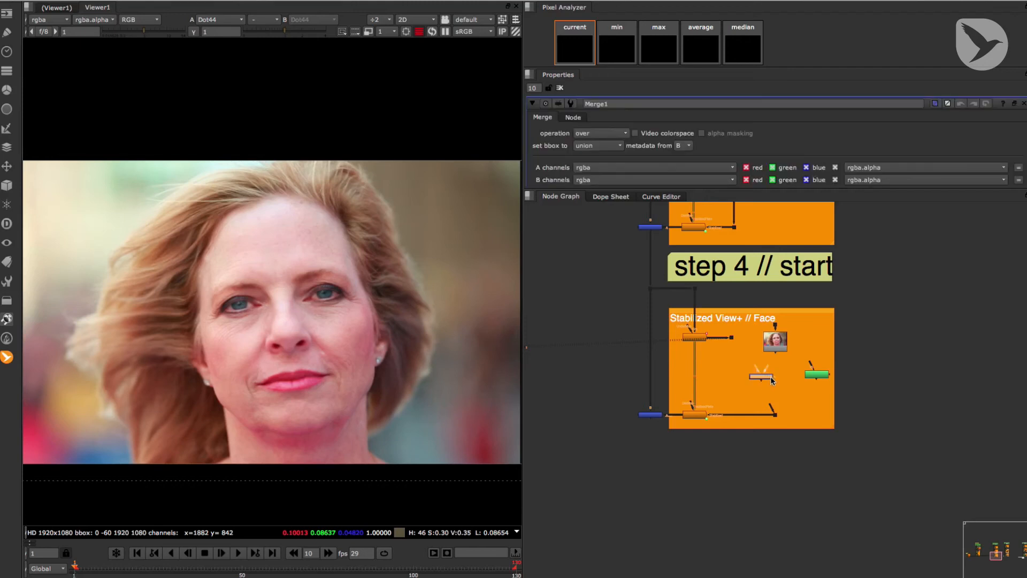
drag(765, 379, 770, 381)
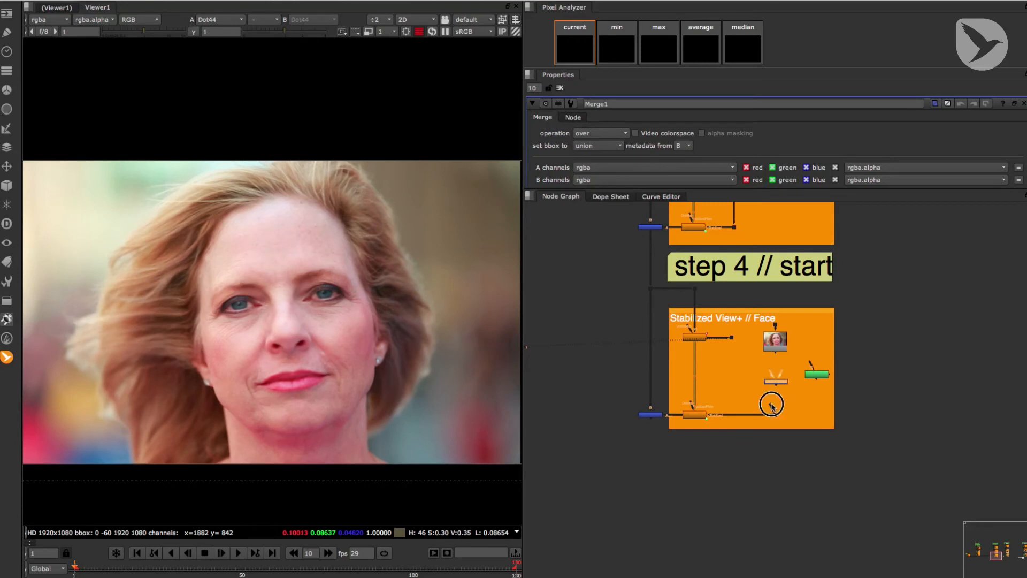
drag(771, 369, 775, 349)
drag(792, 360, 818, 377)
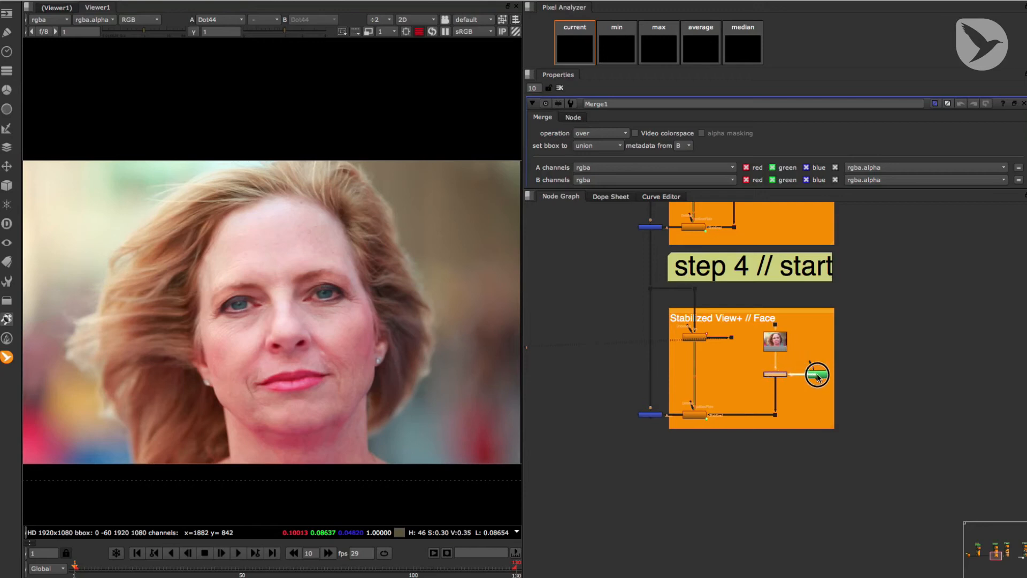
View the output of the merge beside the step 4 start Face group and enable premult alpha on the group's EndStabilized node.
click(652, 417)
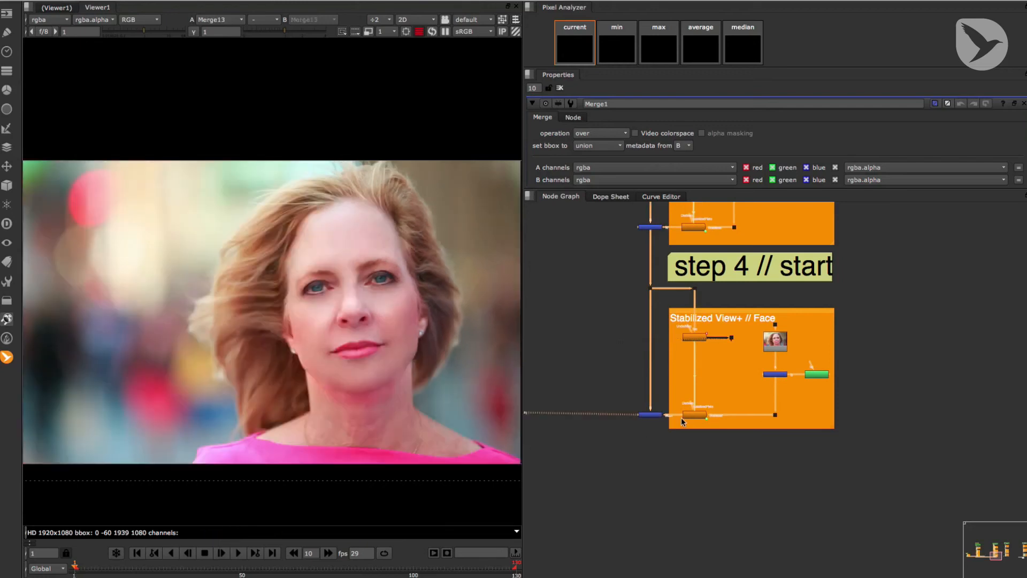
click(695, 414)
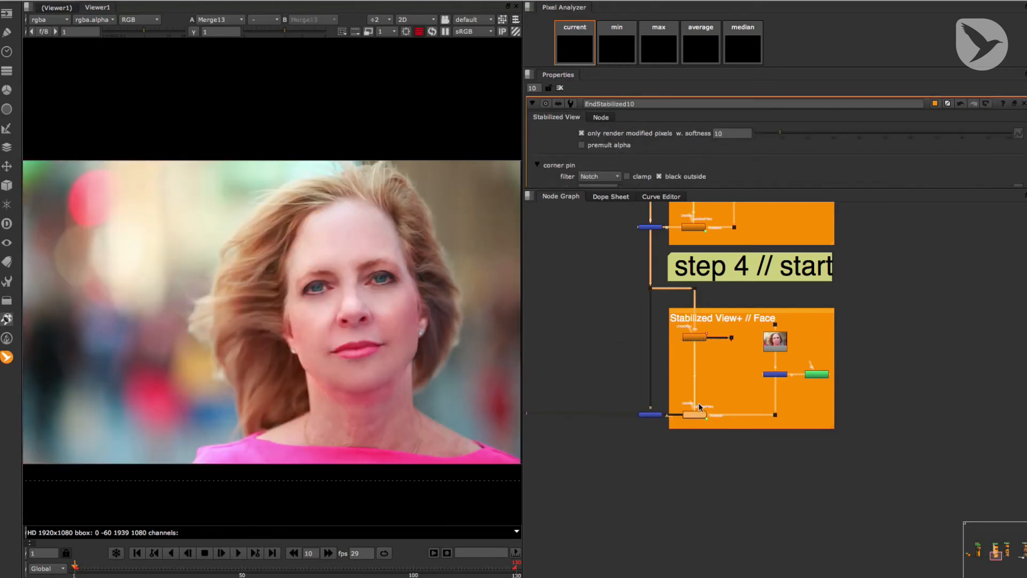
click(582, 145)
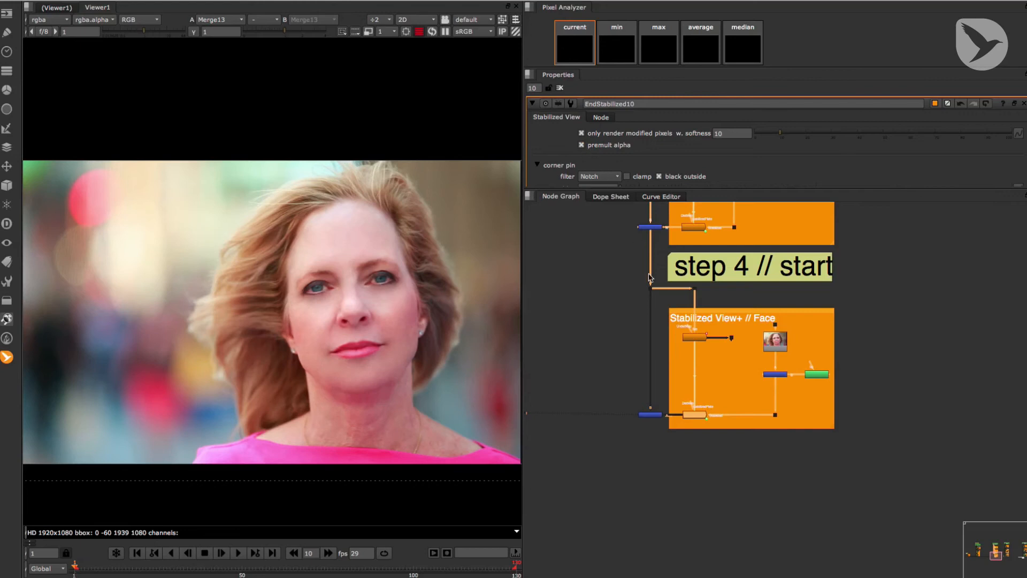
click(582, 145)
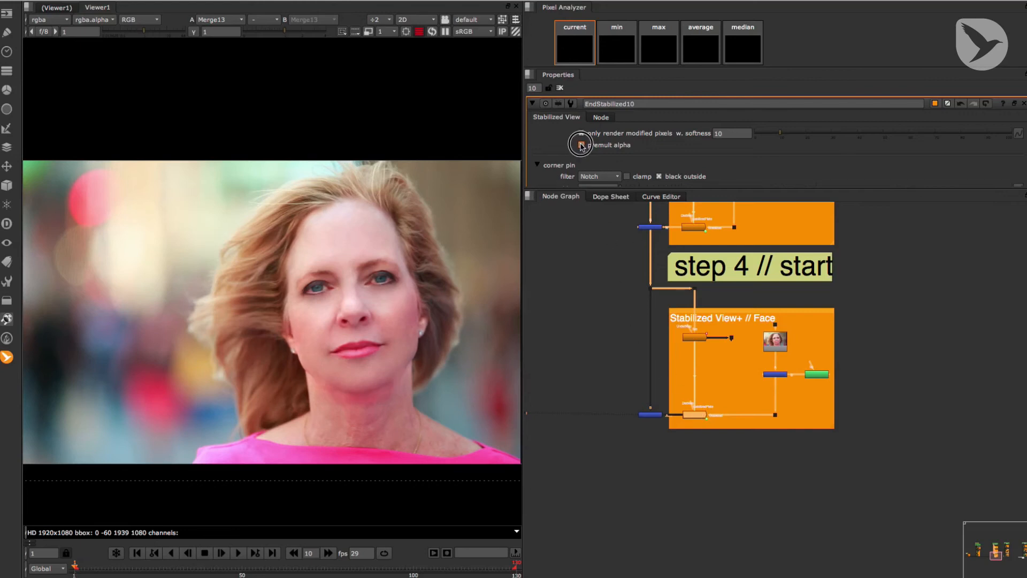
click(582, 145)
click(582, 145)
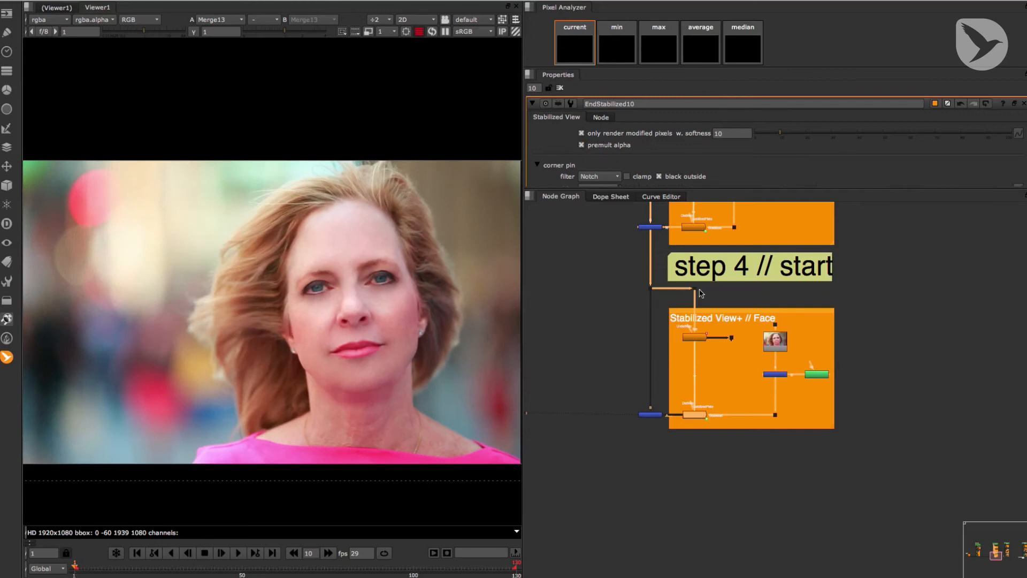
Play the retouched result, view the last merge of the step 4 end setup during playback, and return to the first frame.
click(237, 552)
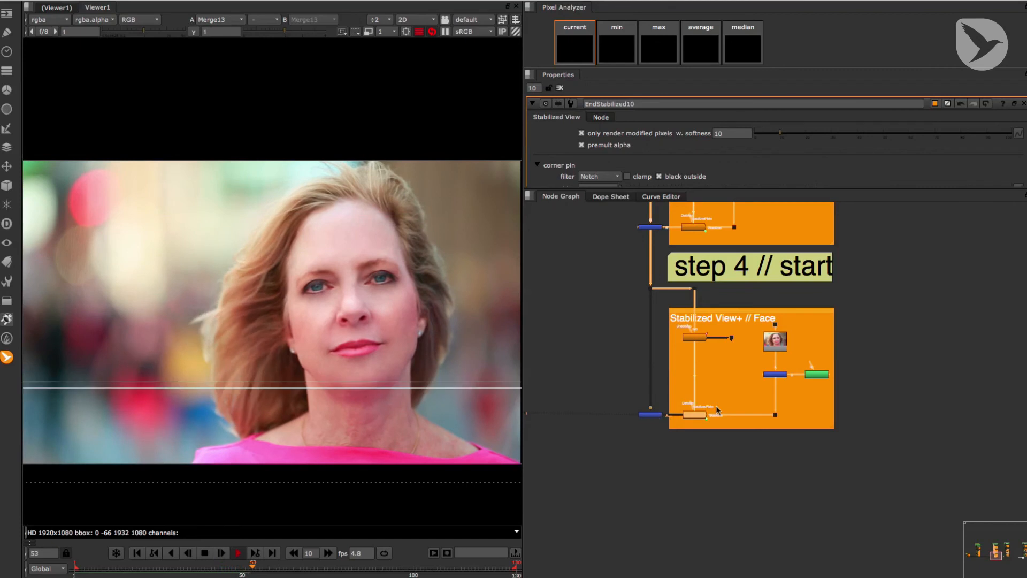
scroll(861, 384, down, 2)
drag(861, 384, 775, 346)
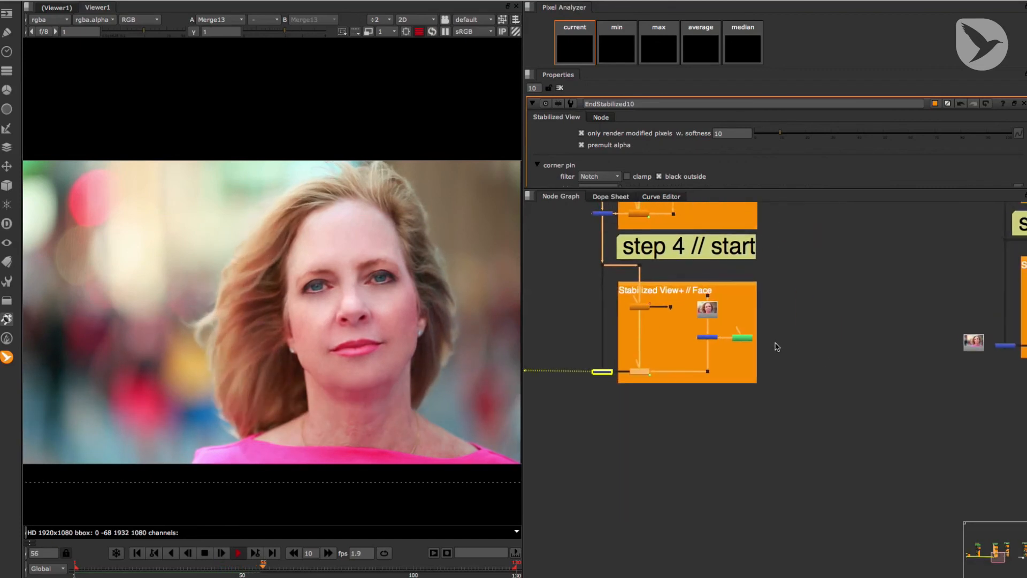
drag(855, 370, 682, 386)
click(833, 366)
key(1)
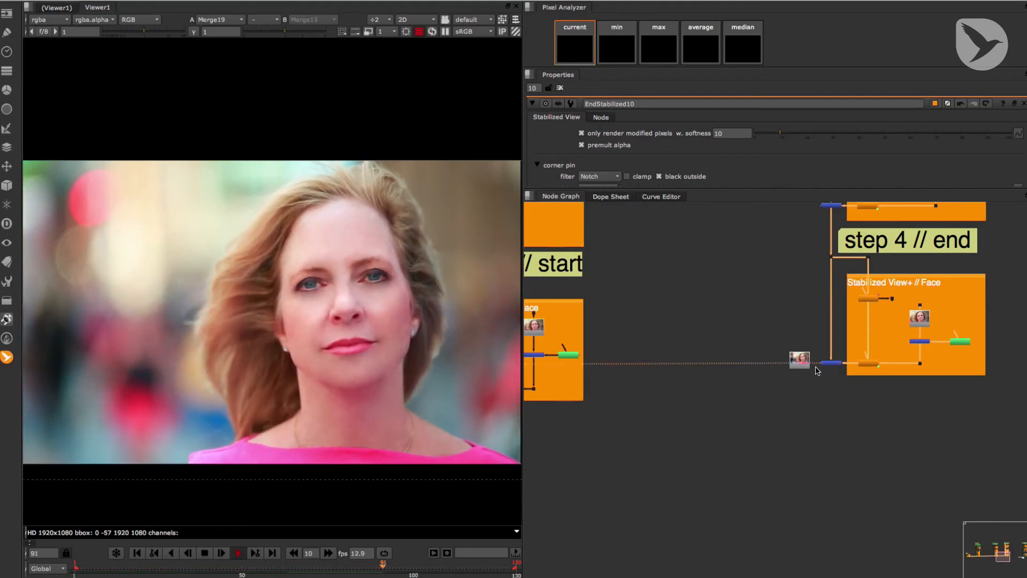
click(171, 554)
click(140, 553)
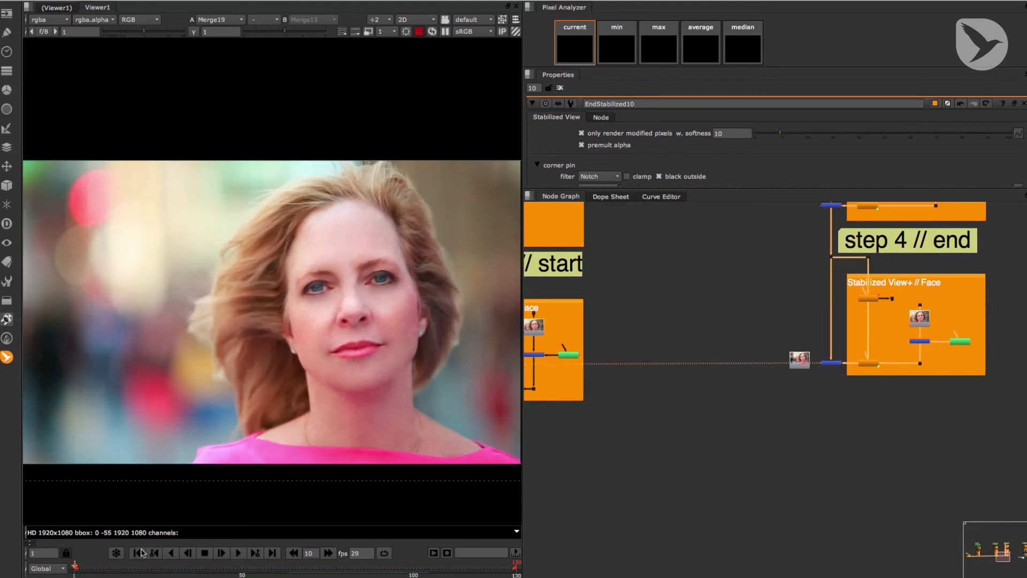
Go to the step 5 start section and view the output of the last merge beside the Face group.
drag(774, 365, 419, 391)
drag(918, 386, 569, 349)
scroll(771, 421, up, 2)
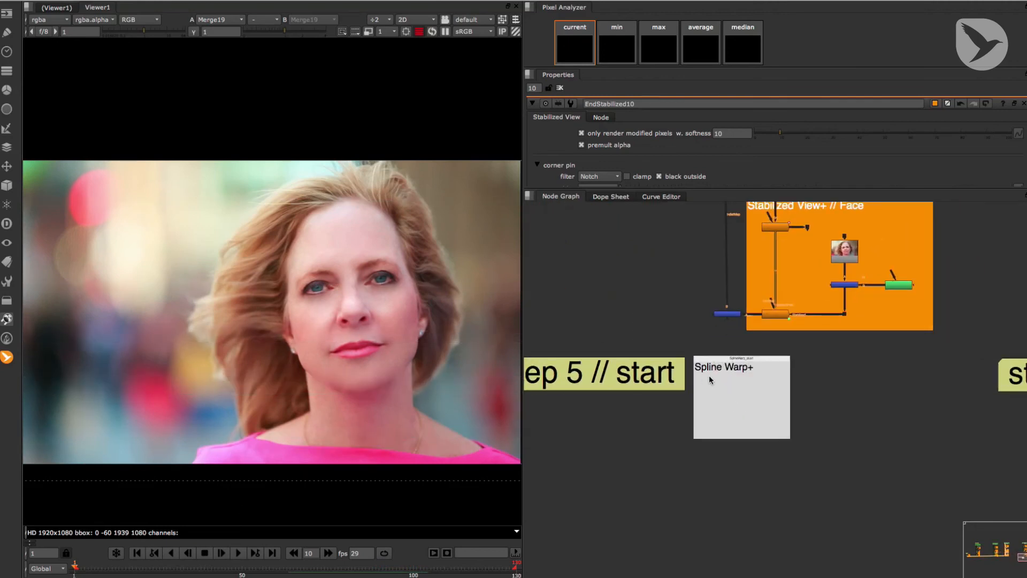
click(729, 314)
key(1)
click(759, 345)
click(823, 375)
Add a MochaImport+ SplineWarp+ node inside the Spline Warp+ backdrop.
click(6, 356)
mouse_move(53, 360)
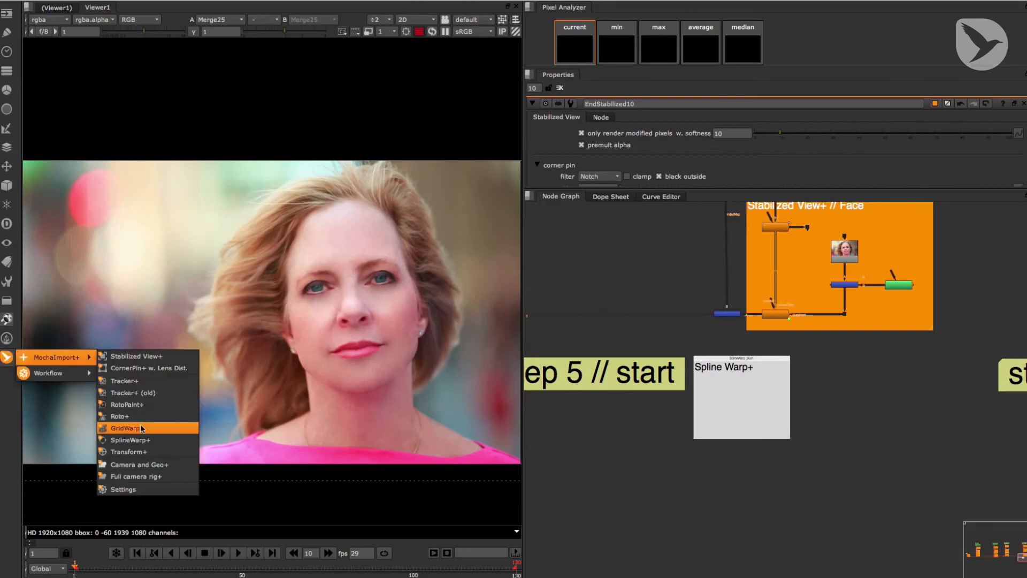
click(161, 429)
click(730, 390)
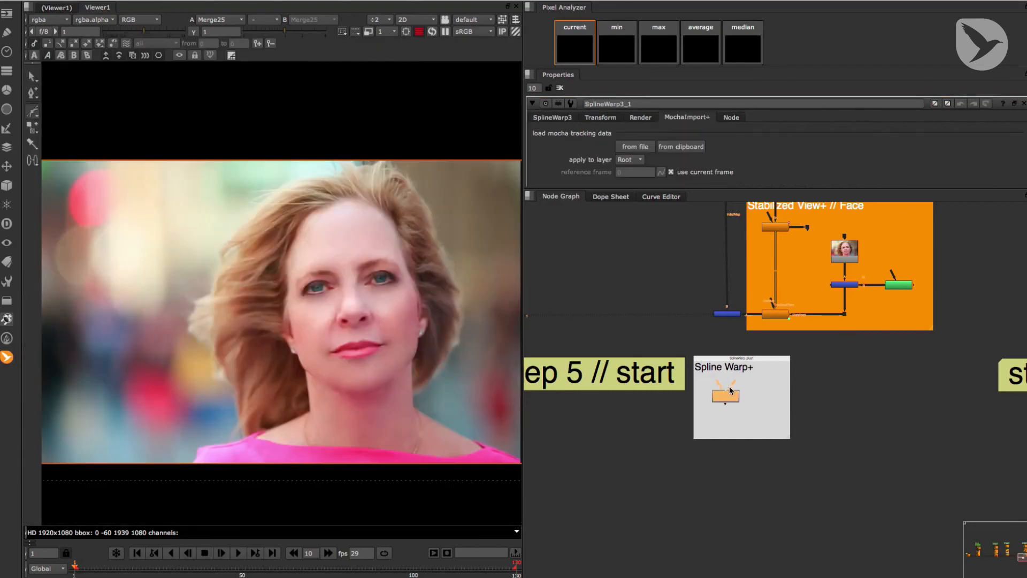
Load the mocha tracking data from Face.nk into the SplineWarp node, connect the node below the Face group's last merge, and view its output.
click(636, 147)
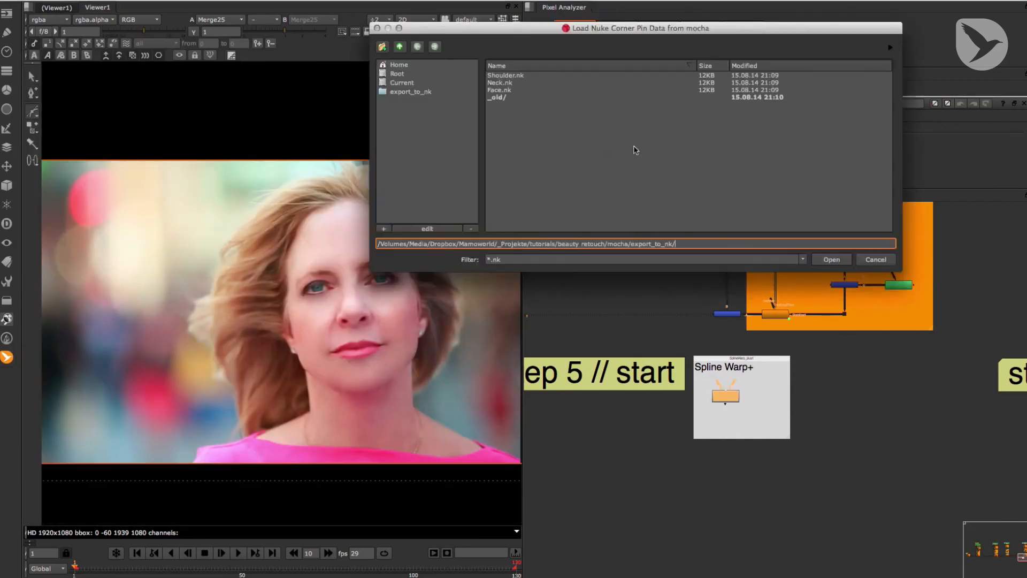
click(506, 91)
double_click(506, 91)
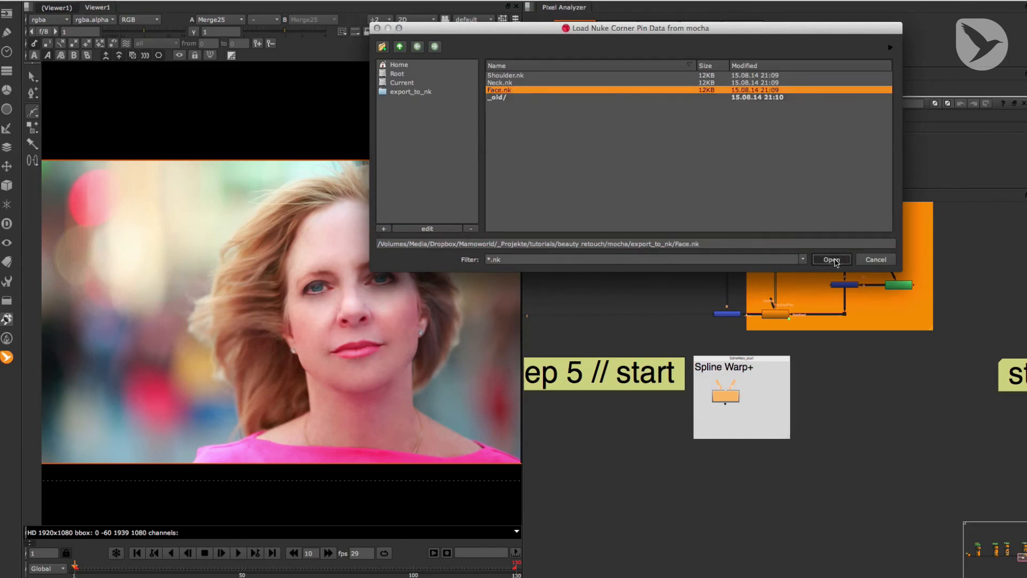
drag(718, 381, 732, 397)
key(1)
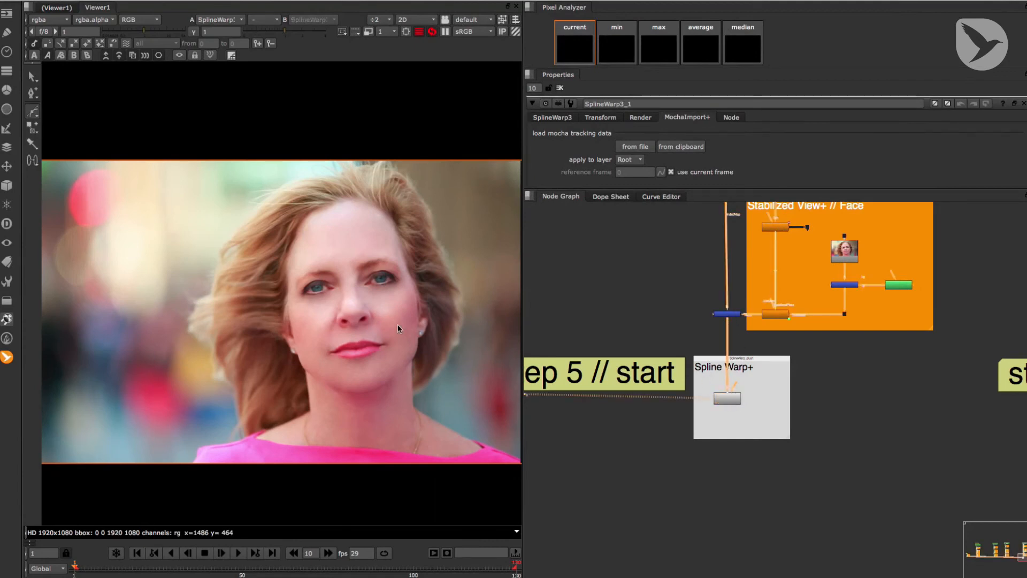
Draw a closed Bezier outline around the woman's face, running along the hairline, both cheeks and below the chin.
scroll(388, 315, up, 2)
scroll(397, 310, up, 1)
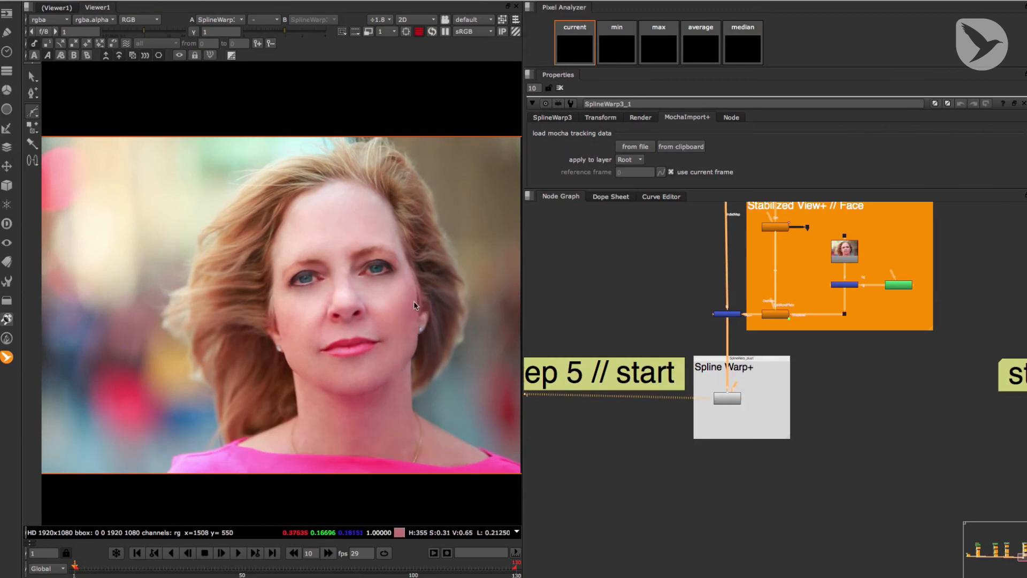
click(260, 257)
drag(332, 175, 380, 173)
drag(412, 239, 417, 258)
drag(425, 350, 425, 368)
drag(277, 365, 268, 340)
drag(259, 259, 262, 227)
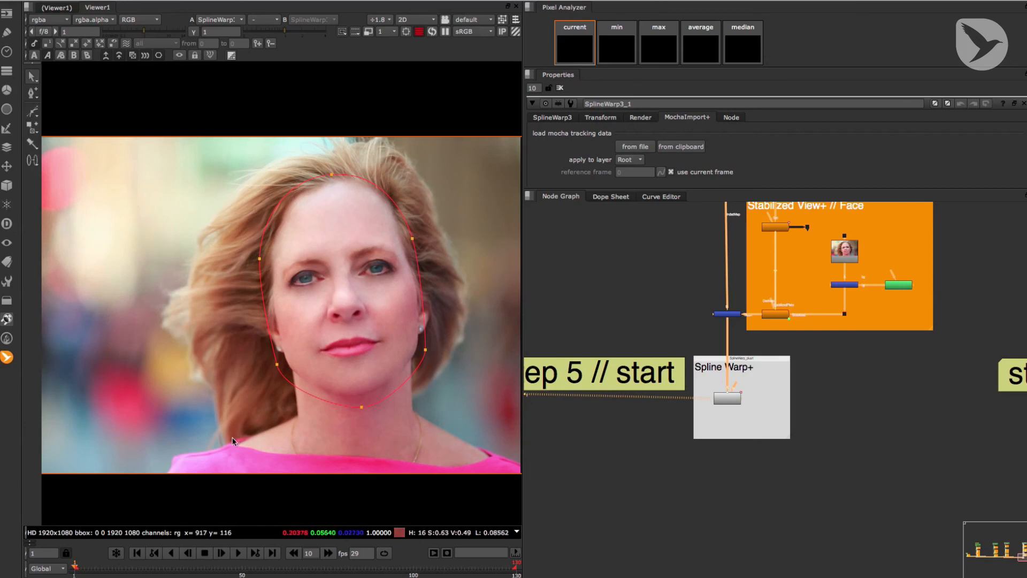
Select the whole face outline, duplicate and join it, and scale the copy slightly smaller to slim the face.
drag(204, 451, 468, 159)
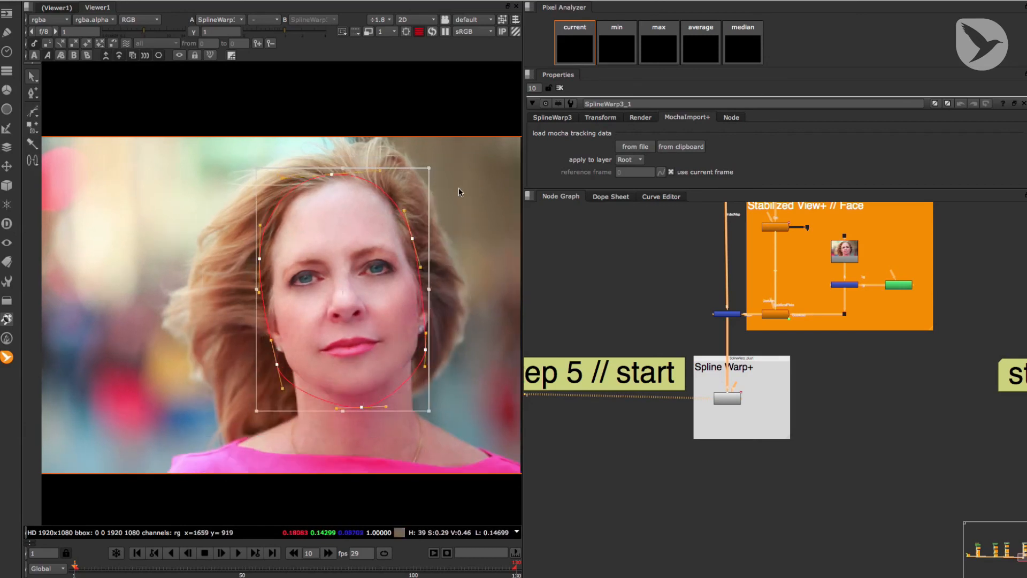
right_click(412, 239)
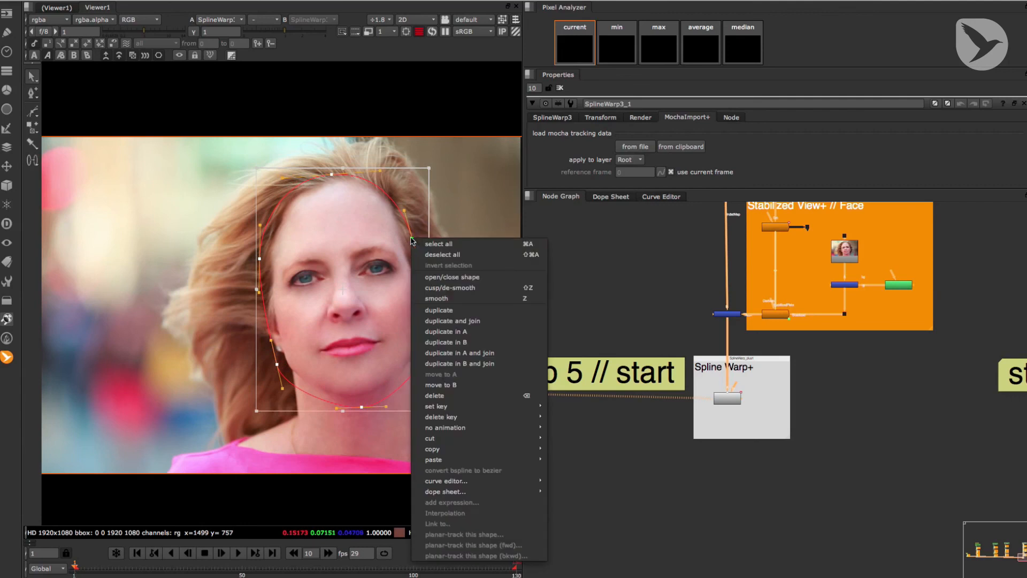
click(473, 321)
drag(430, 168, 421, 170)
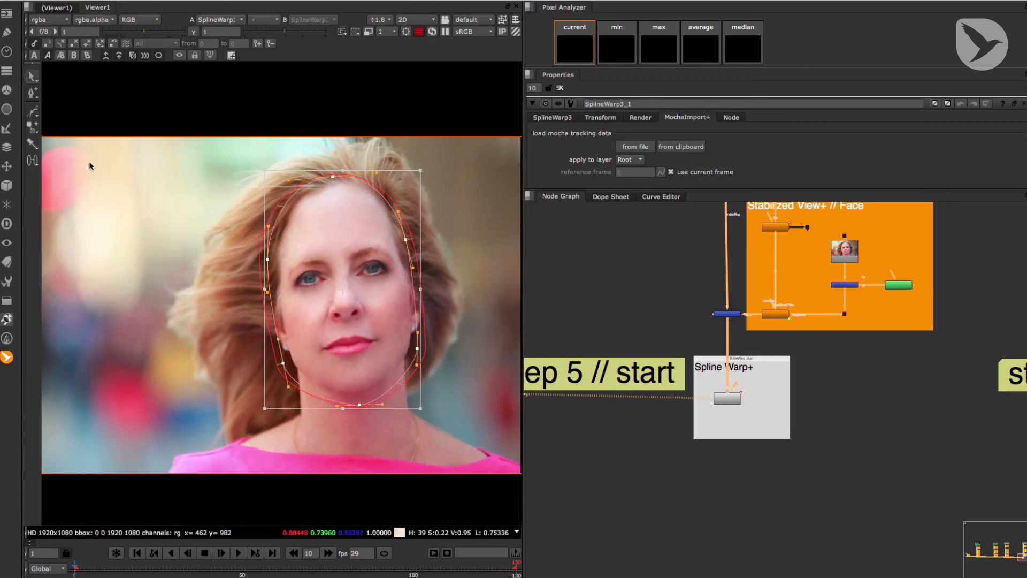
Draw an ellipse around the head that encloses both face outlines.
drag(32, 113, 53, 142)
drag(250, 432, 300, 373)
drag(420, 187, 442, 164)
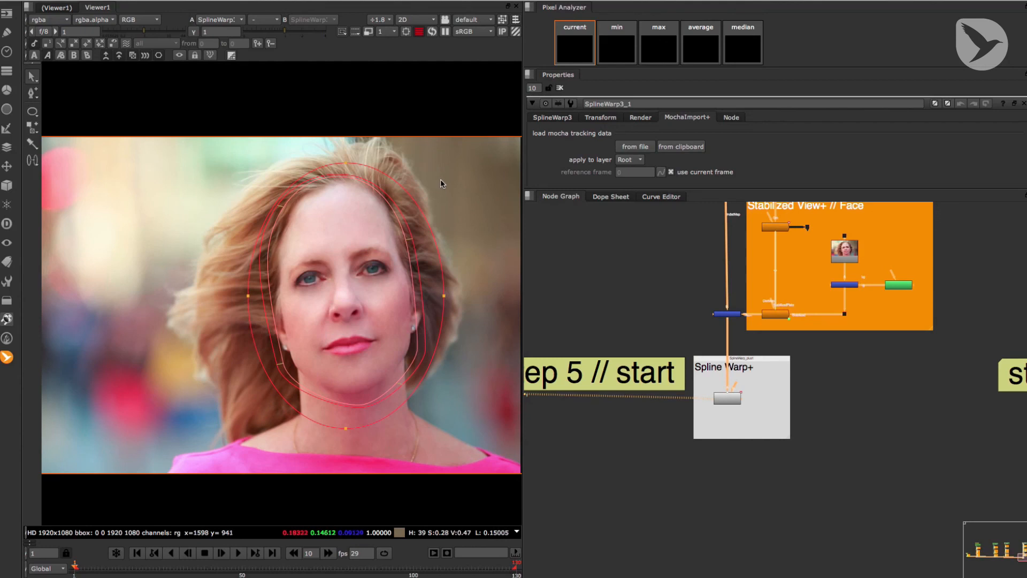
Make only Ellipse1 a boundary curve of the SplineWarp node, switching the option off and on to compare the warp.
click(552, 117)
drag(587, 195, 581, 351)
click(577, 284)
drag(578, 284, 580, 306)
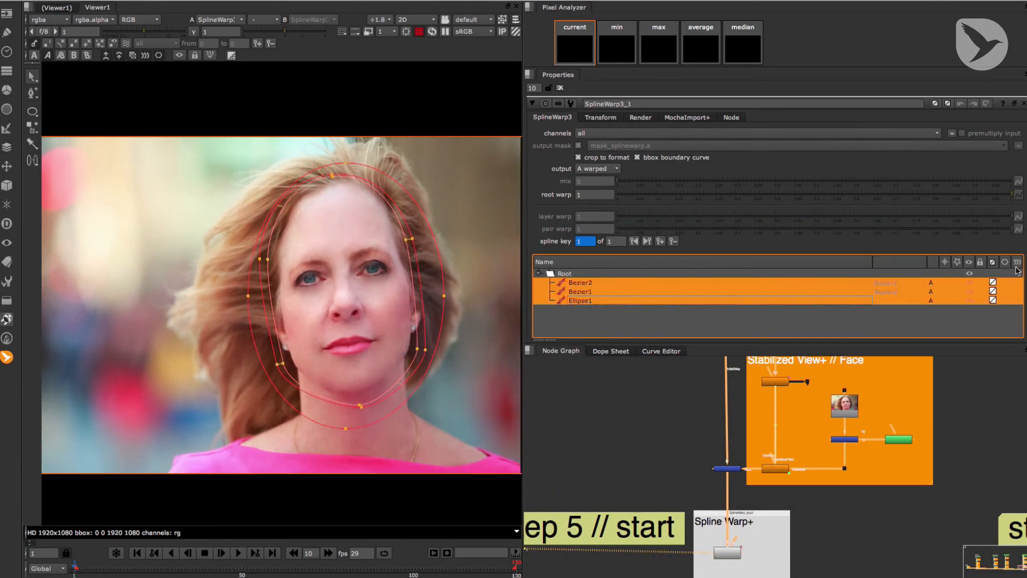
click(1017, 303)
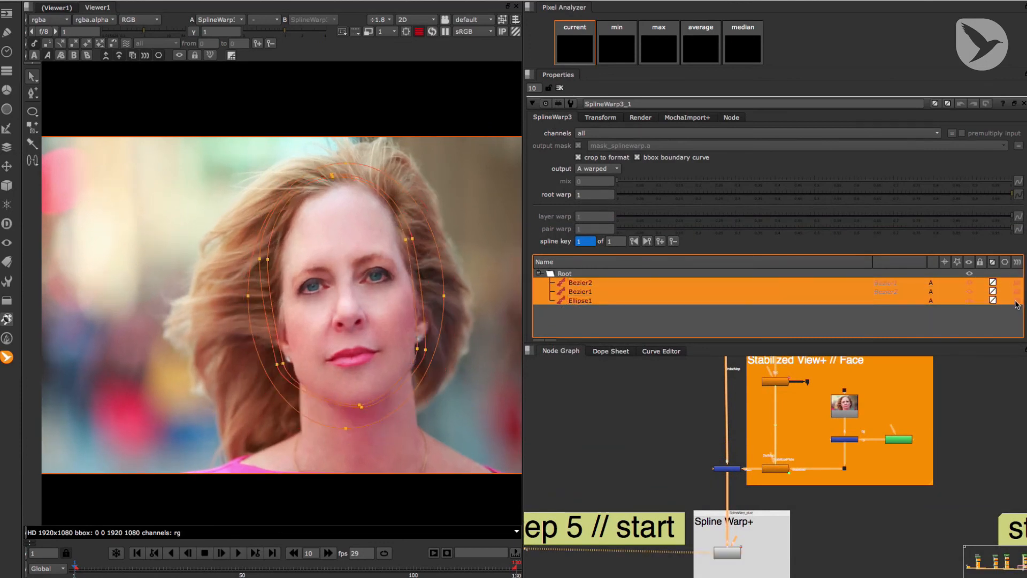
click(1017, 311)
click(1017, 292)
click(1017, 283)
click(1018, 301)
click(1018, 301)
click(1018, 301)
click(1018, 301)
click(1018, 301)
click(1018, 301)
click(1018, 301)
Scrub to frame 119 and back to frame 73 to check how the warp follows the face.
scroll(966, 448, down, 2)
drag(349, 568, 477, 568)
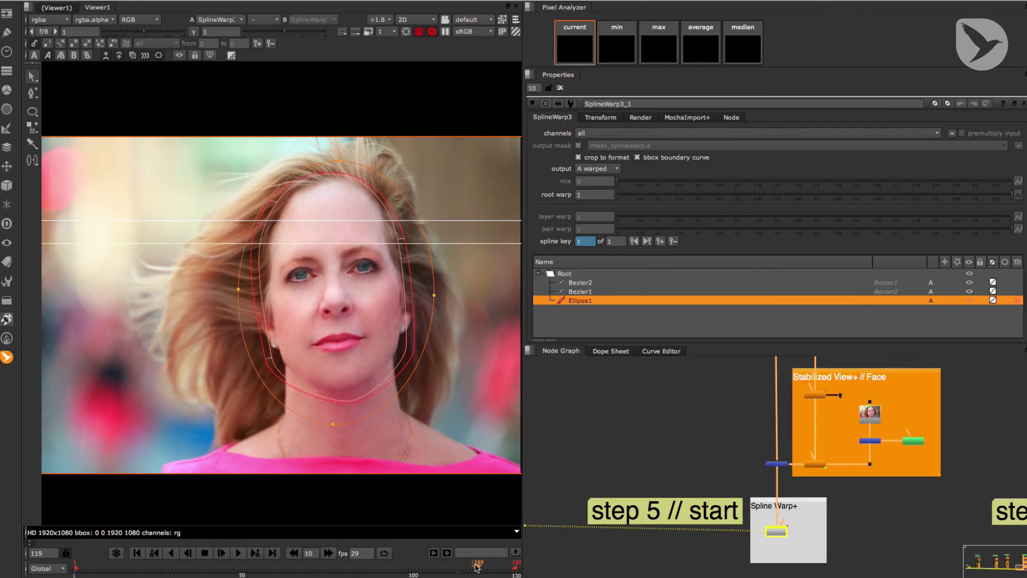
click(366, 560)
drag(366, 560, 322, 561)
Go to the step 5 end section, view the output of its Neck_Warp node, and close all open node properties.
click(887, 447)
scroll(887, 447, down, 3)
drag(926, 467, 612, 423)
scroll(752, 488, up, 3)
click(799, 464)
key(1)
click(783, 445)
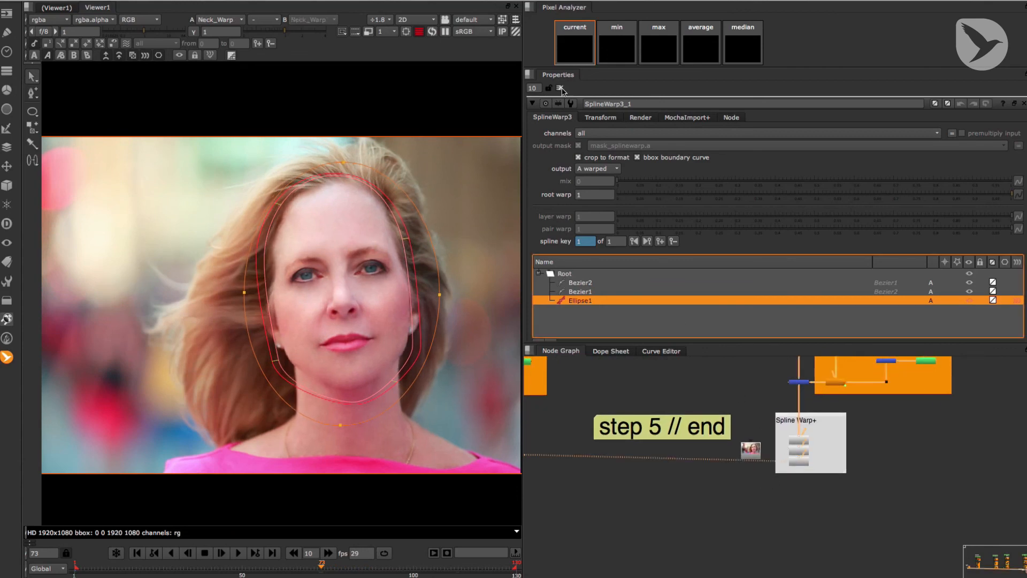
click(560, 88)
Connect the Plate node to the viewer for comparison, maximize the viewer, and play the Neck_Warp output enlarged.
click(754, 452)
key(1)
click(731, 448)
drag(362, 427, 593, 413)
key(space)
key(1)
click(483, 554)
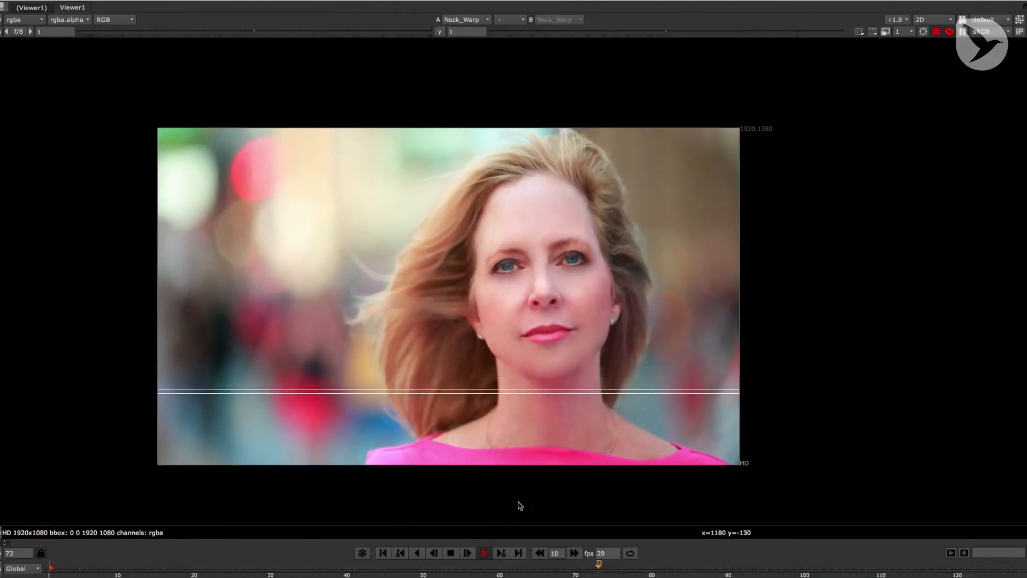
drag(676, 394, 718, 397)
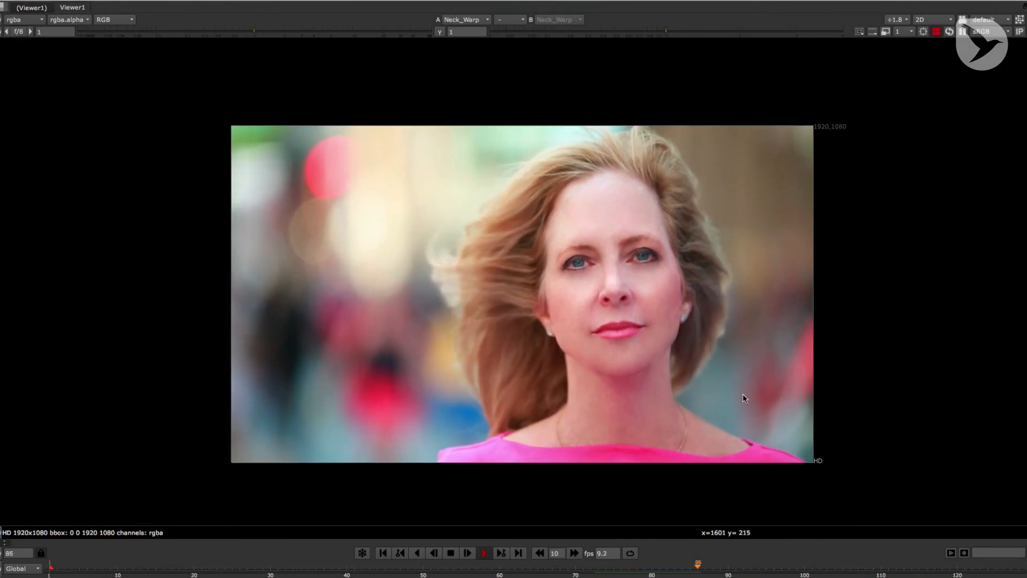
scroll(756, 391, up, 2)
scroll(771, 399, down, 1)
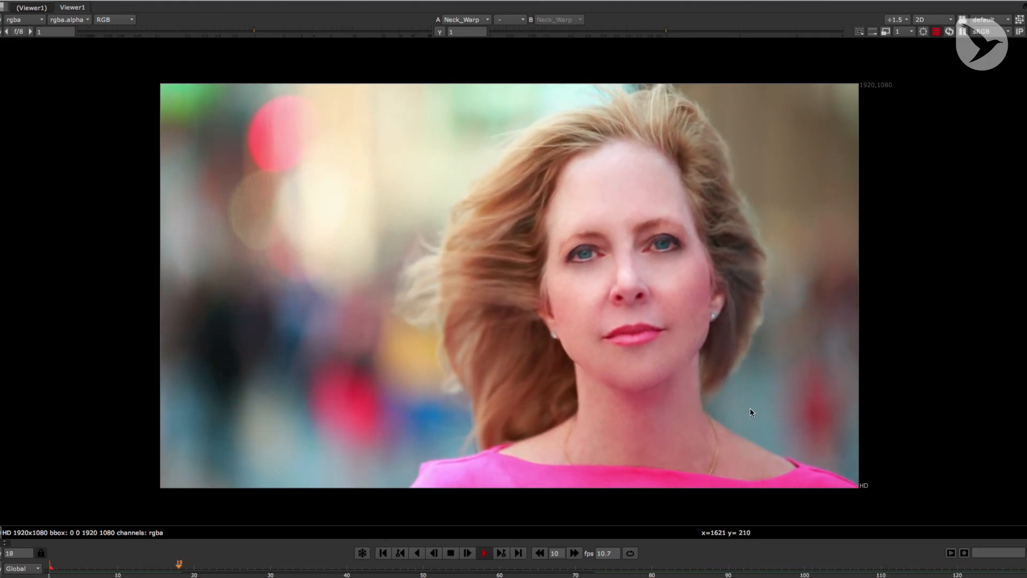
Alternate the viewer between Plate and Neck_Warp during playback to compare the original with the finished retouch.
key(1)
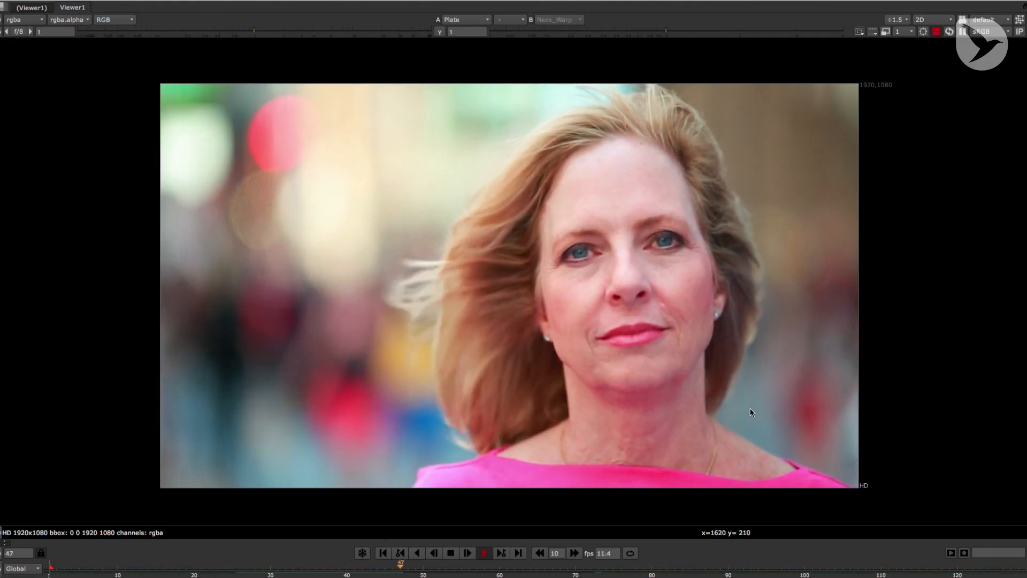
key(2)
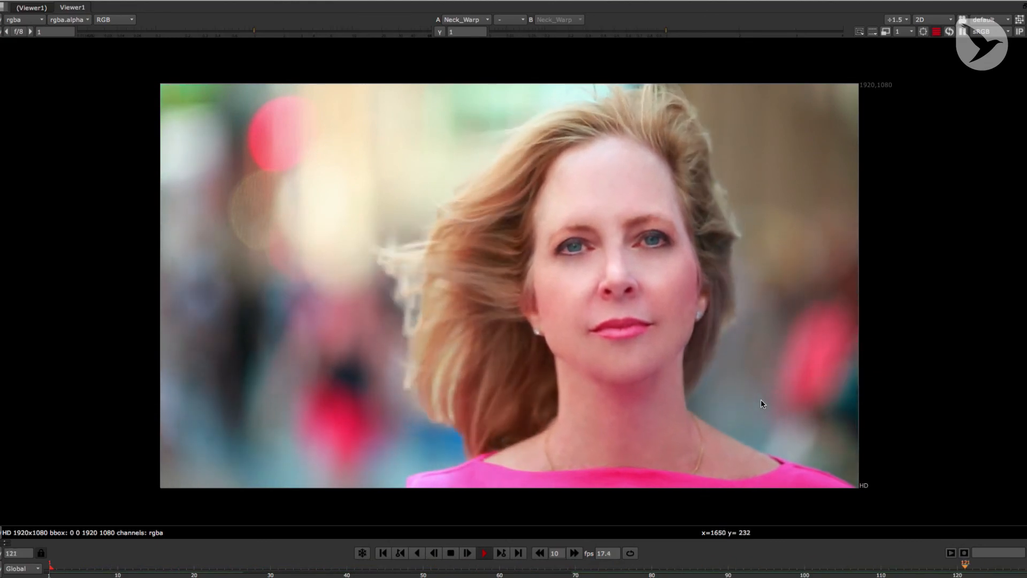
key(1)
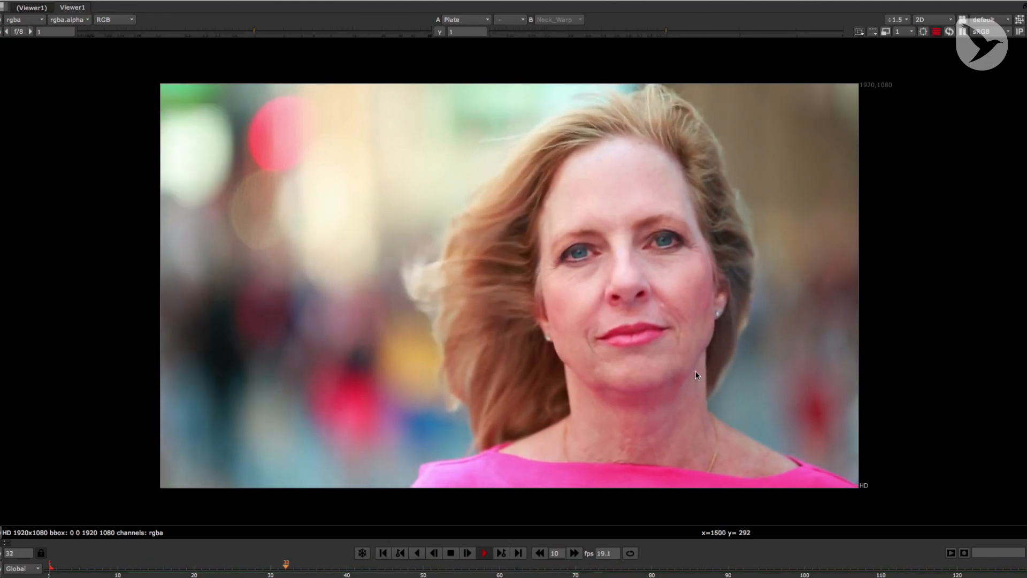
key(2)
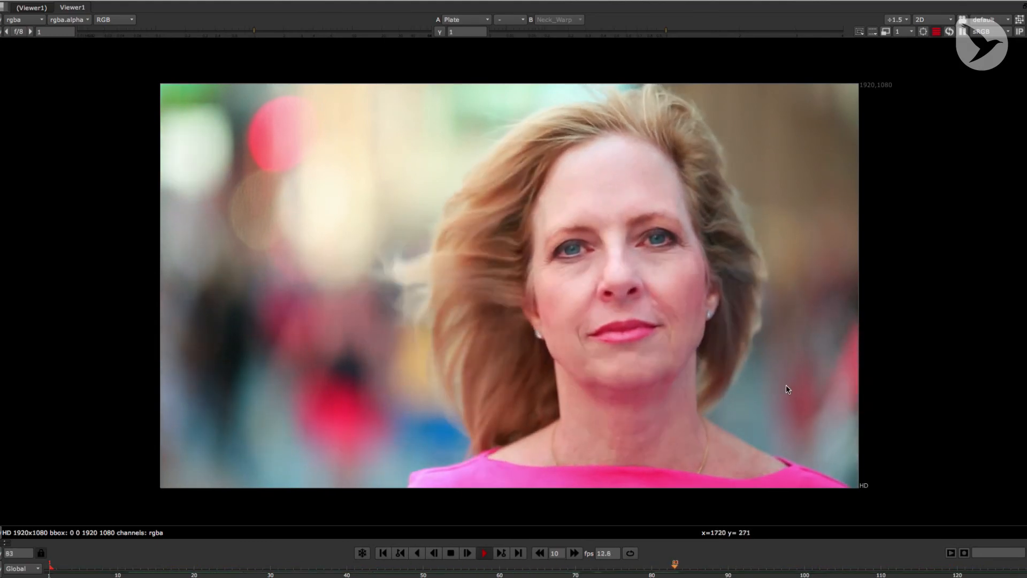
key(1)
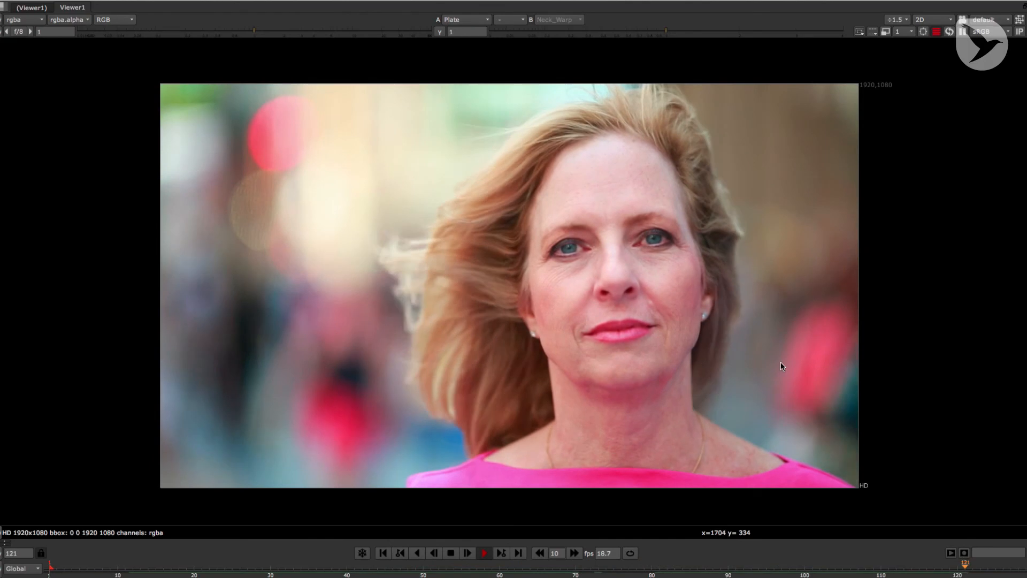
key(2)
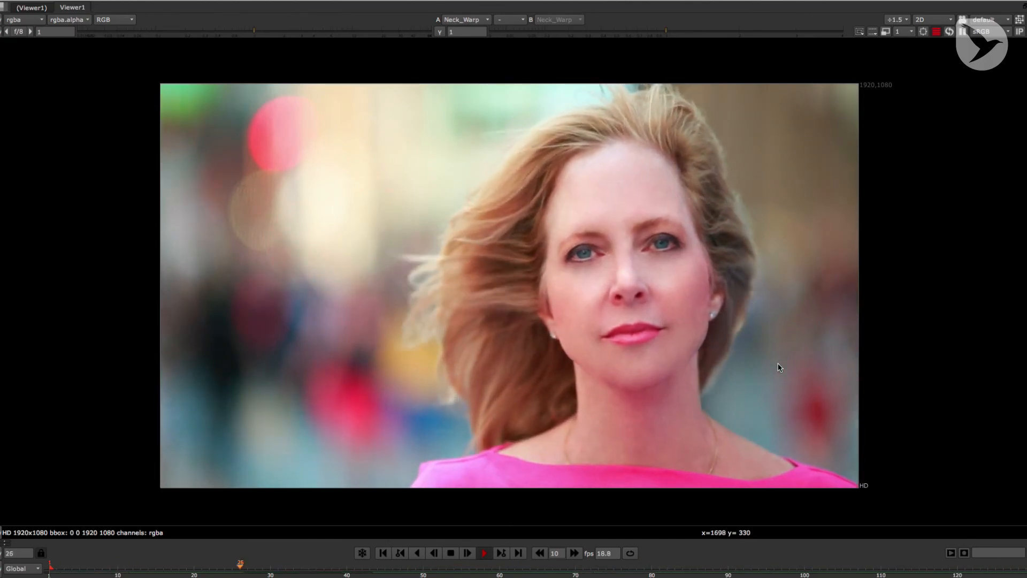